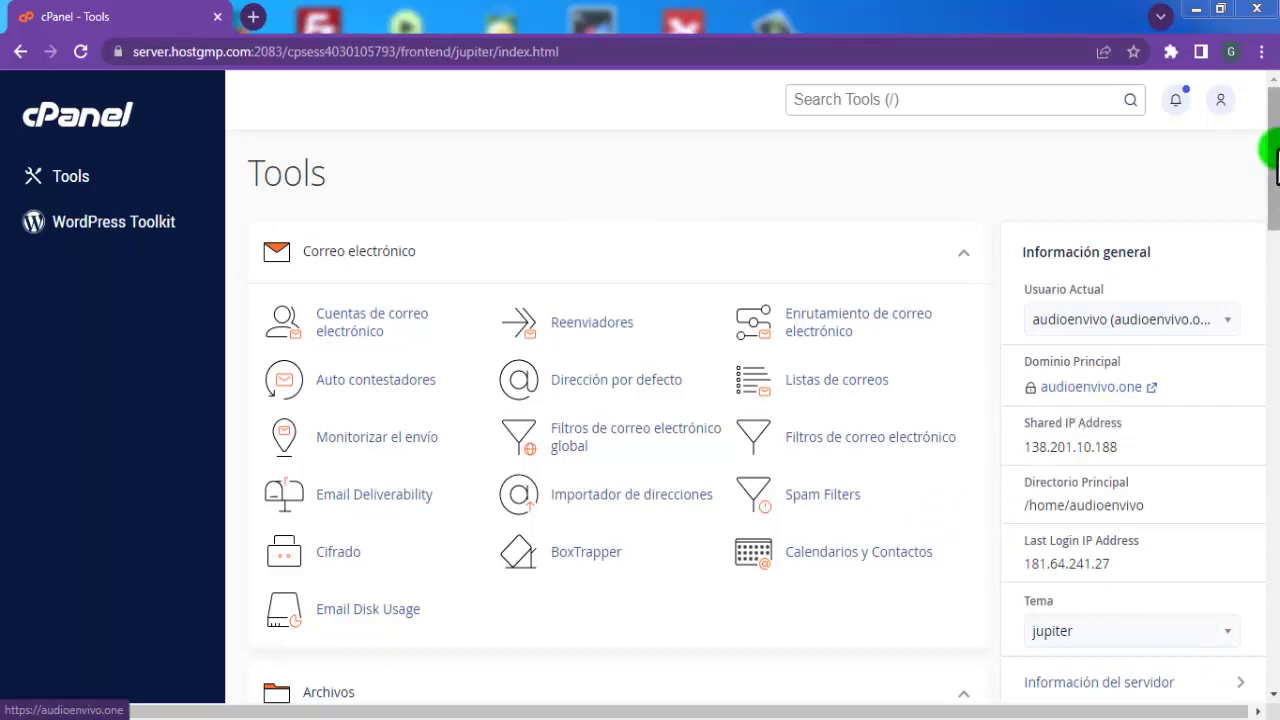
# Open the WordPress Toolkit from the cPanel sidebar
pyautogui.scroll(-5, 1272, 400)
pyautogui.moveTo(1272, 398); pyautogui.dragTo(1272, 128)
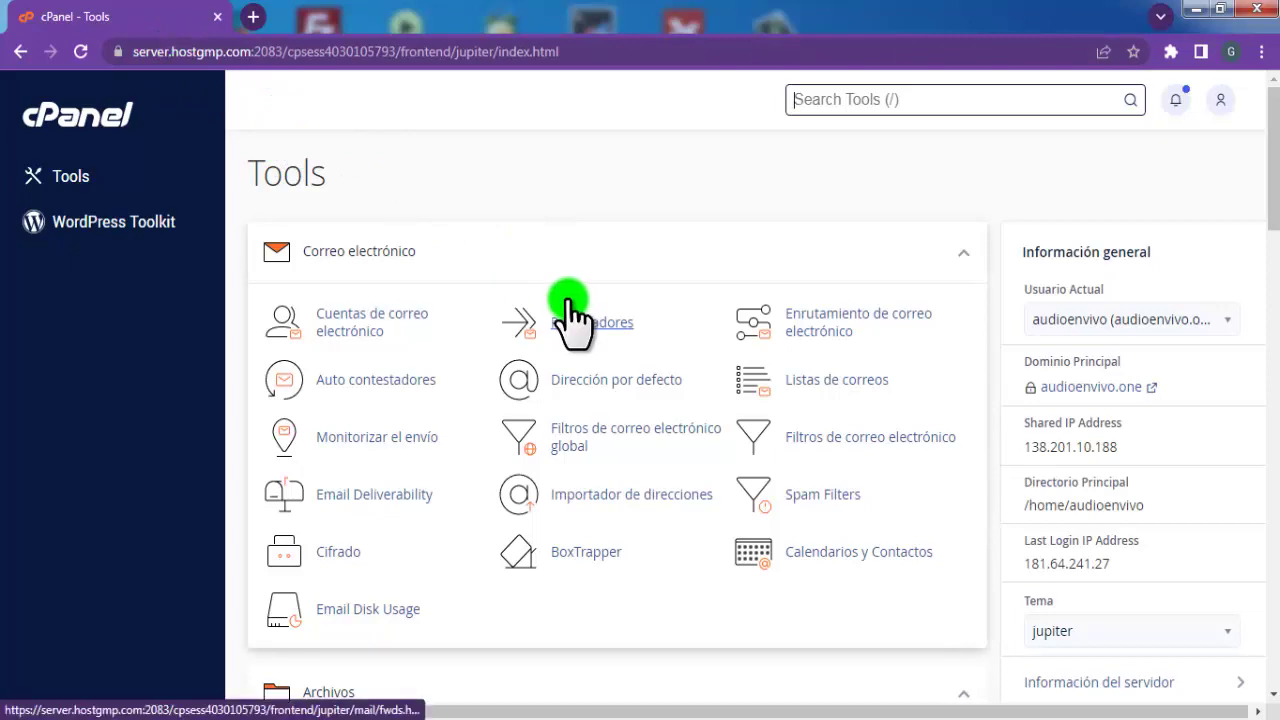
pyautogui.scroll(-1, 381, 420)
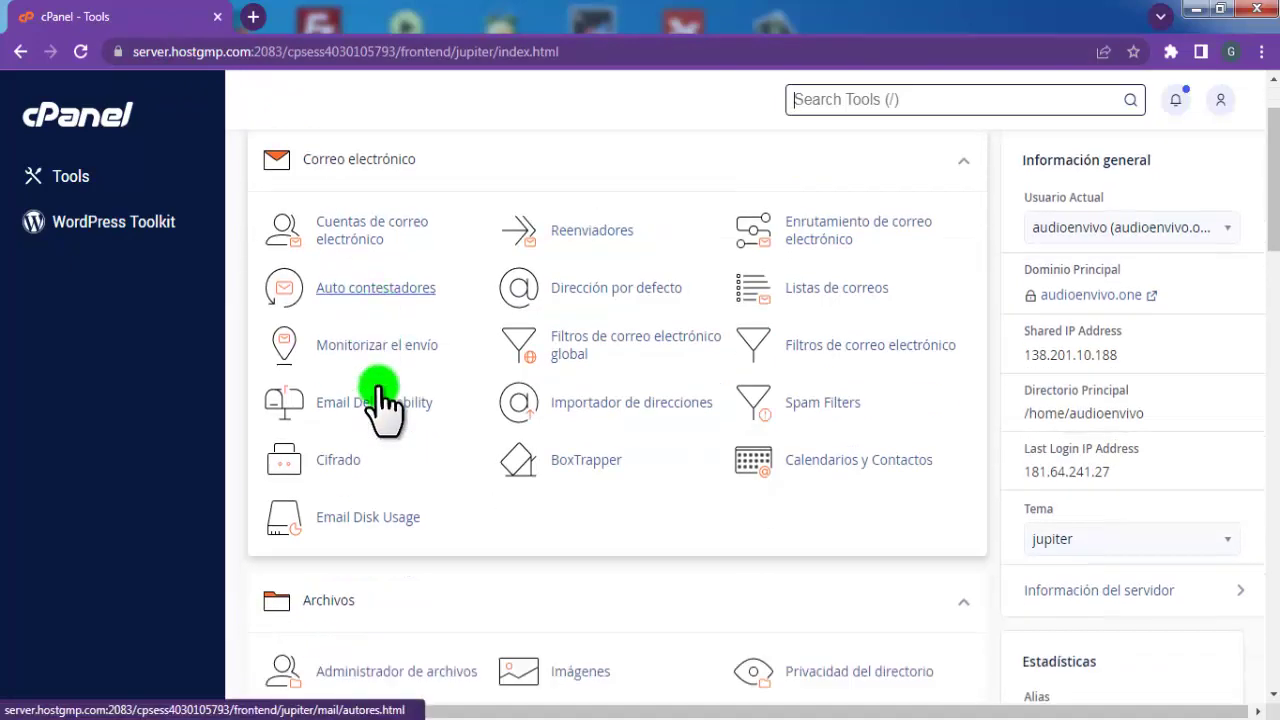
pyautogui.scroll(-6, 380, 390)
pyautogui.scroll(7, 380, 390)
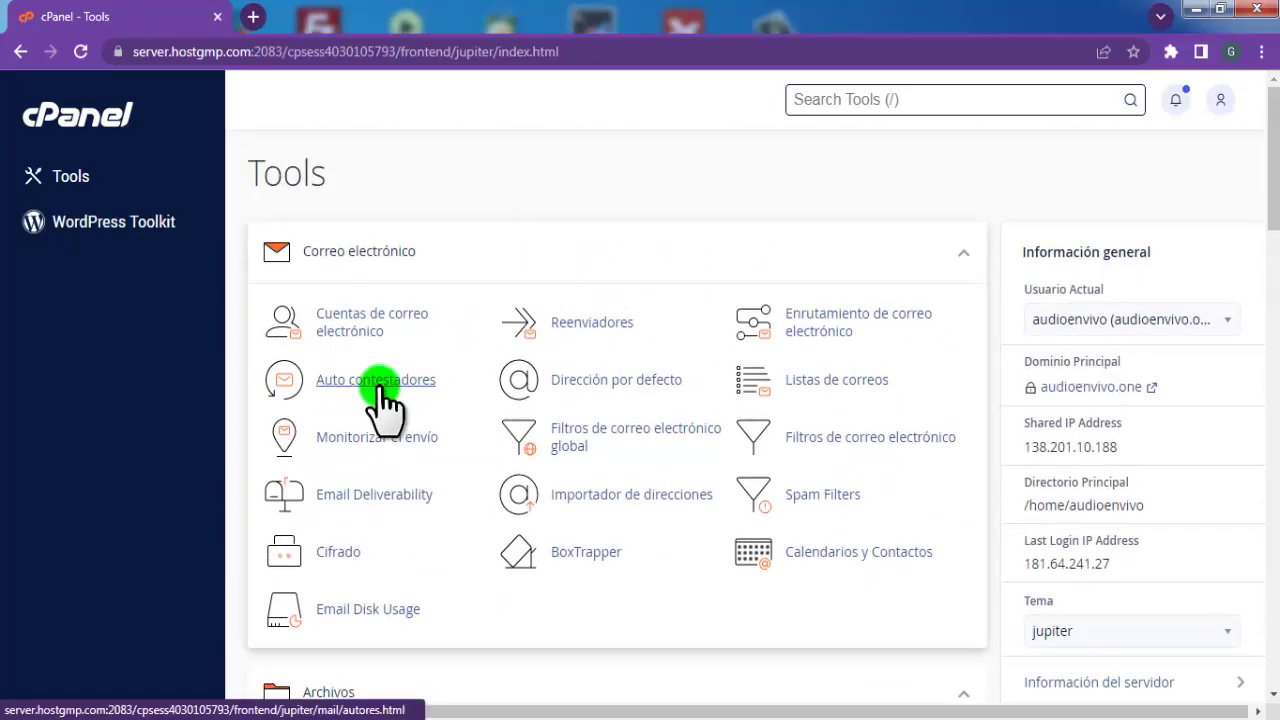
pyautogui.click(108, 228)
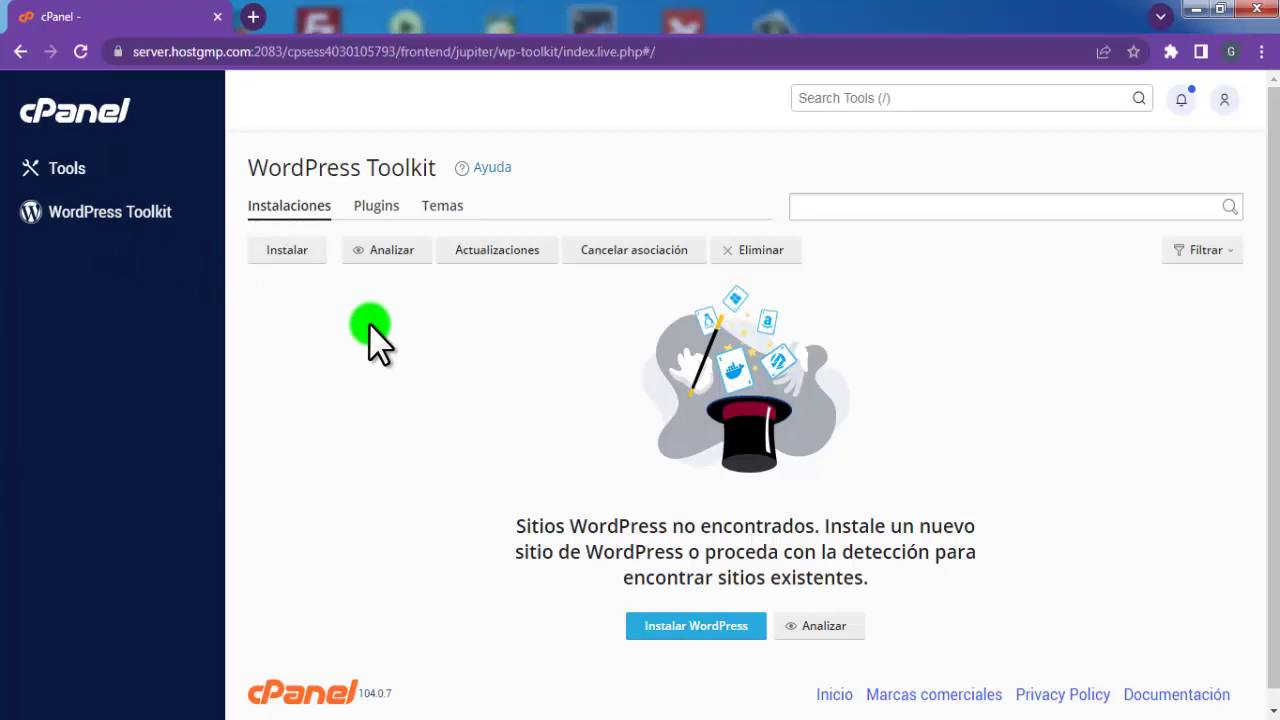
# Browse the Plugins and Temas lists, then start a new WordPress installation from Instalaciones
pyautogui.scroll(-1, 372, 335)
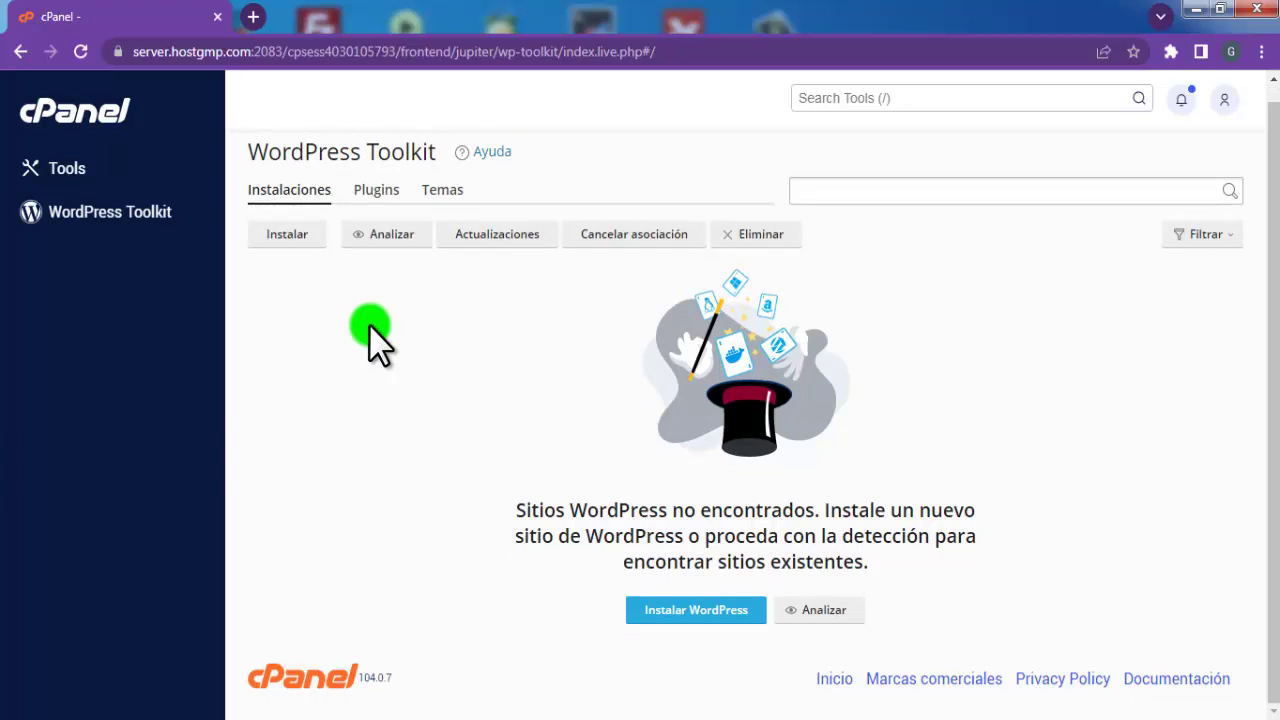
pyautogui.click(368, 192)
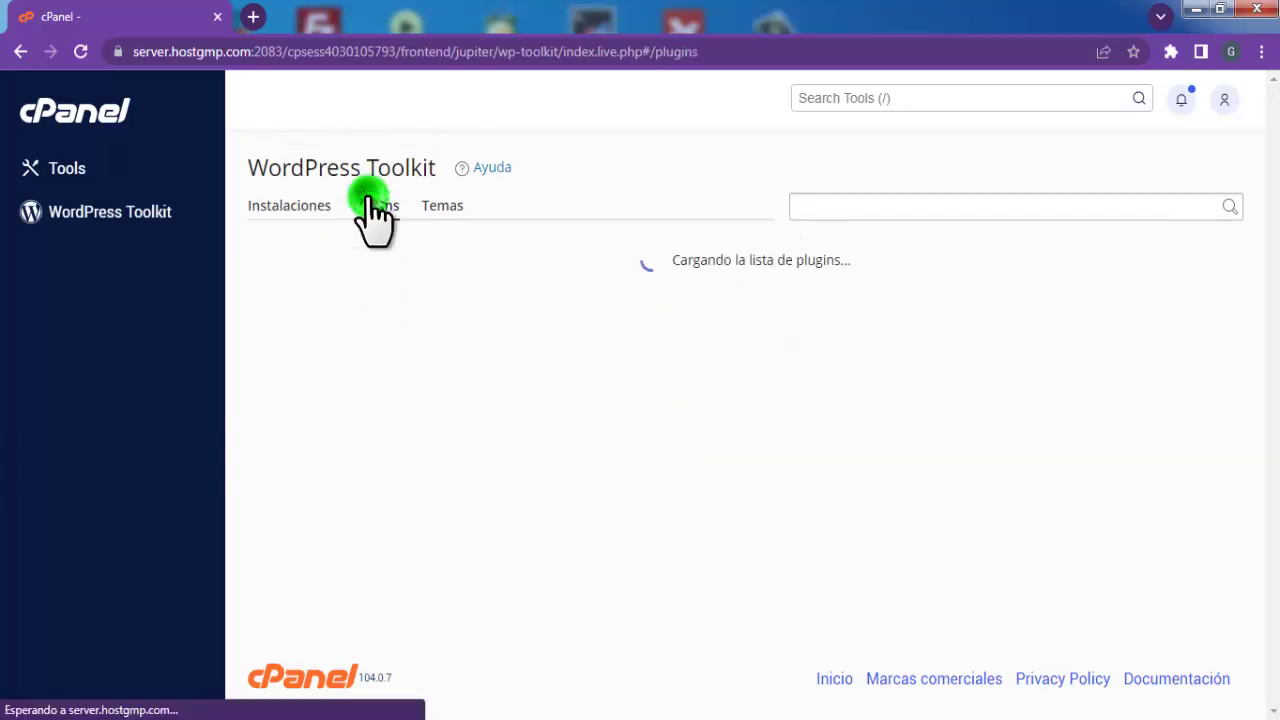
pyautogui.click(442, 210)
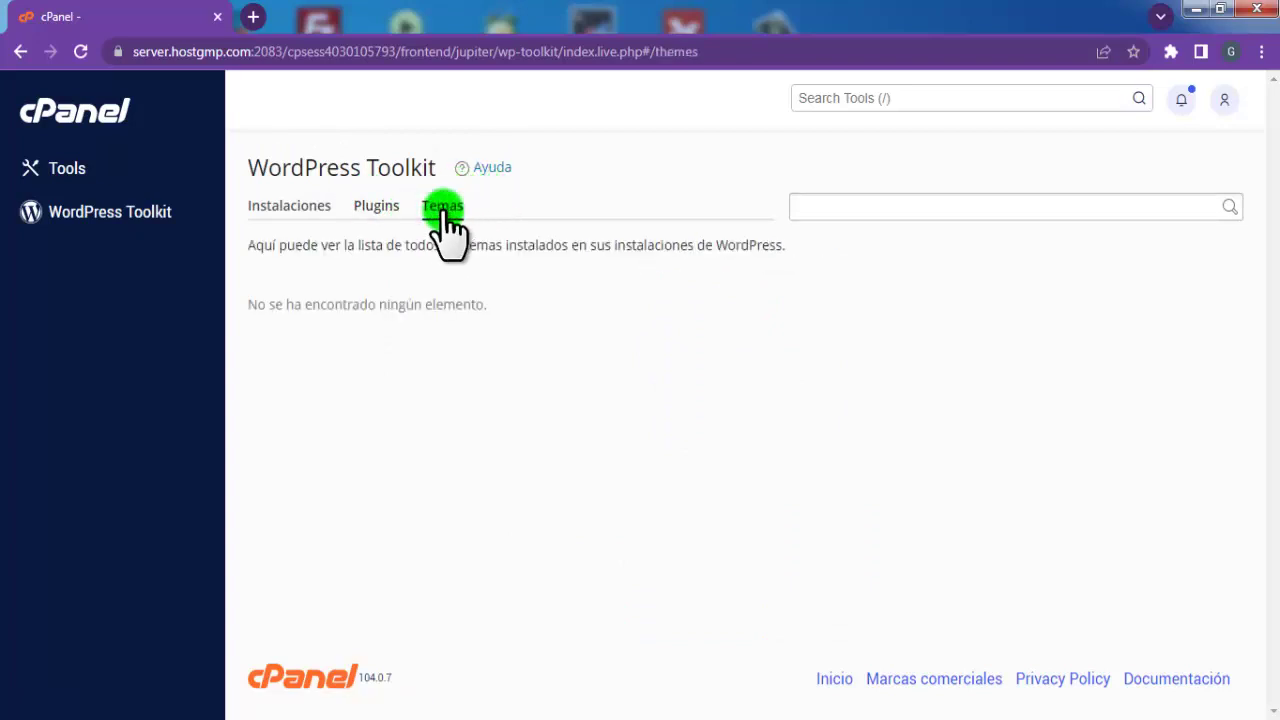
pyautogui.click(372, 212)
pyautogui.click(305, 212)
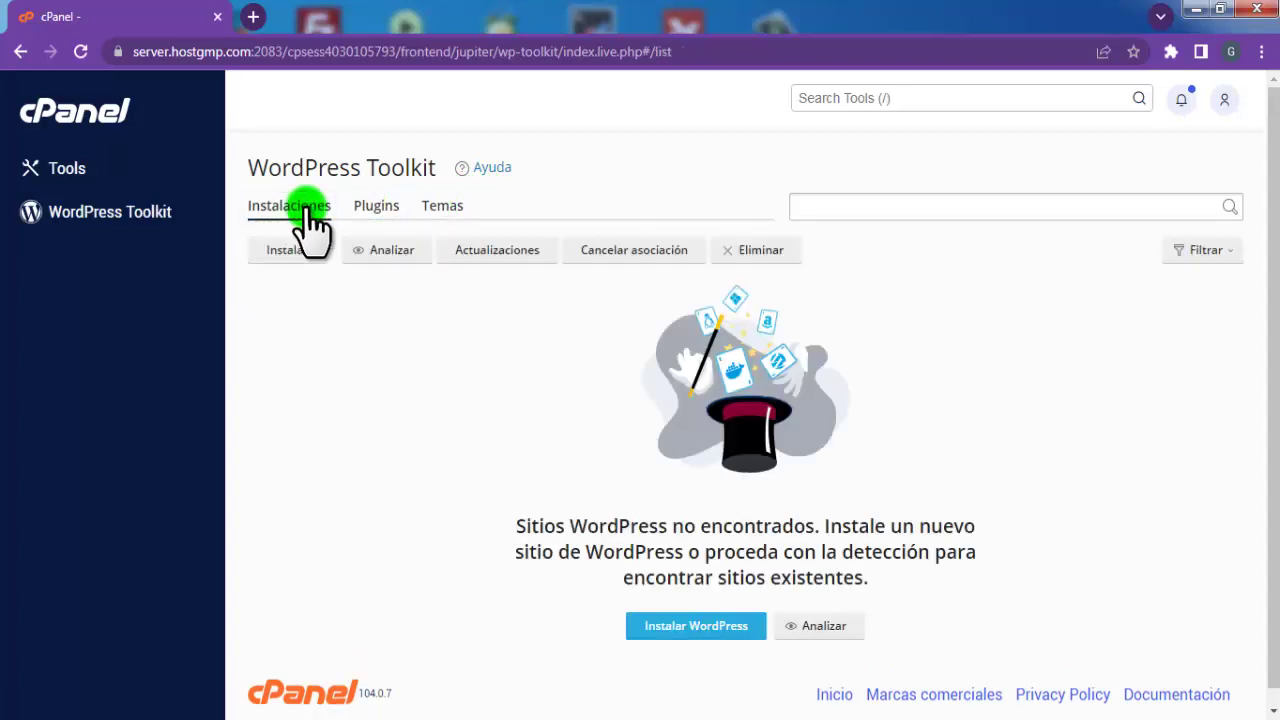
pyautogui.scroll(-1, 480, 428)
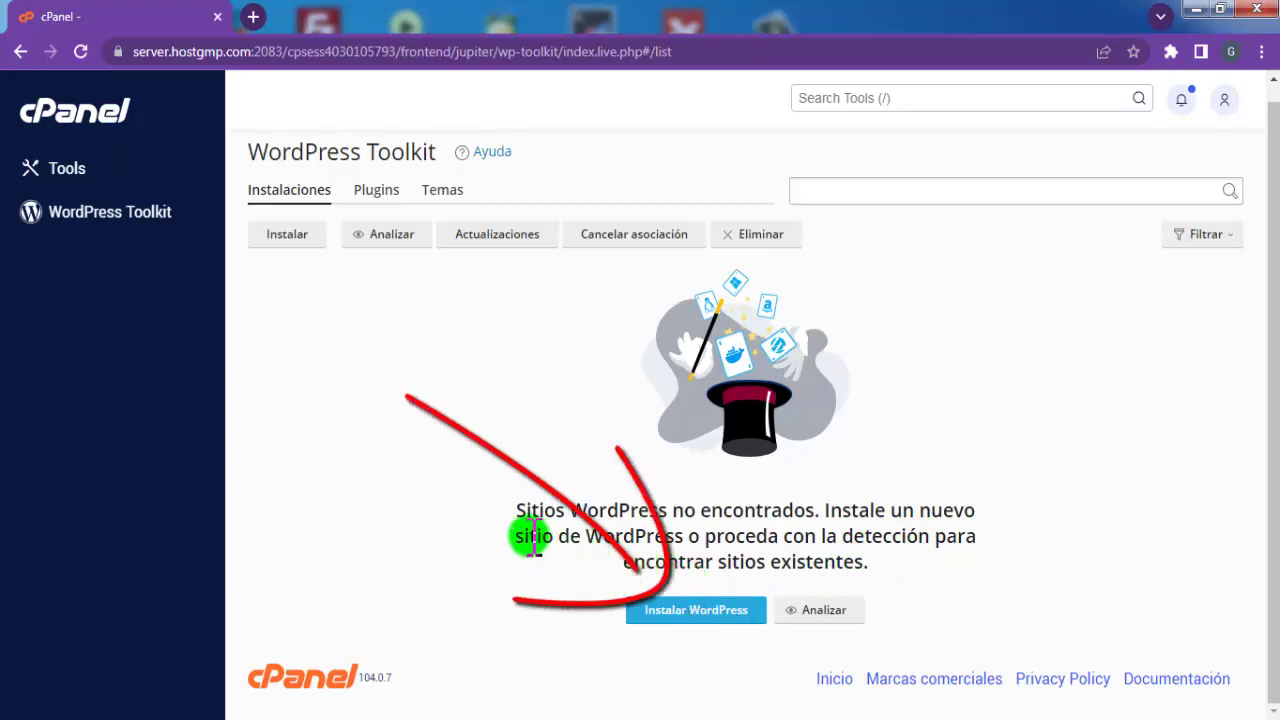
pyautogui.click(686, 612)
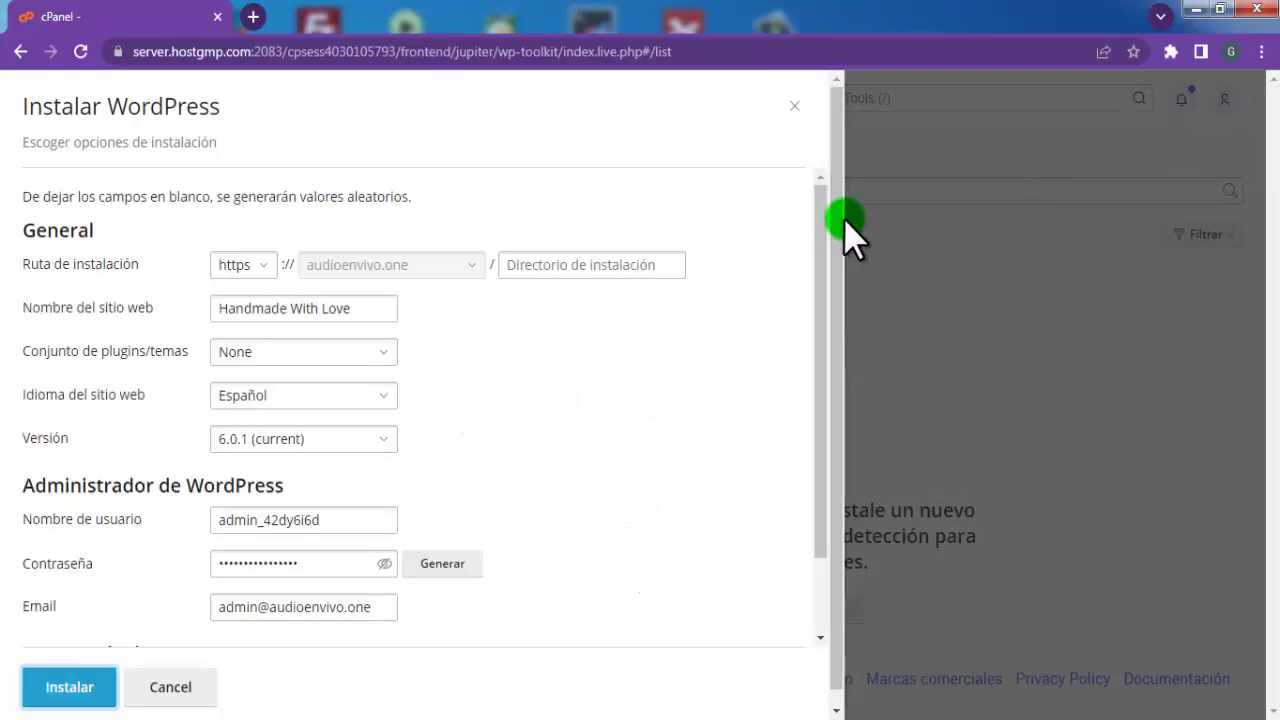
# Keep the https protocol and rename the site to 'Radio Omega Yunguyo'
pyautogui.click(262, 264)
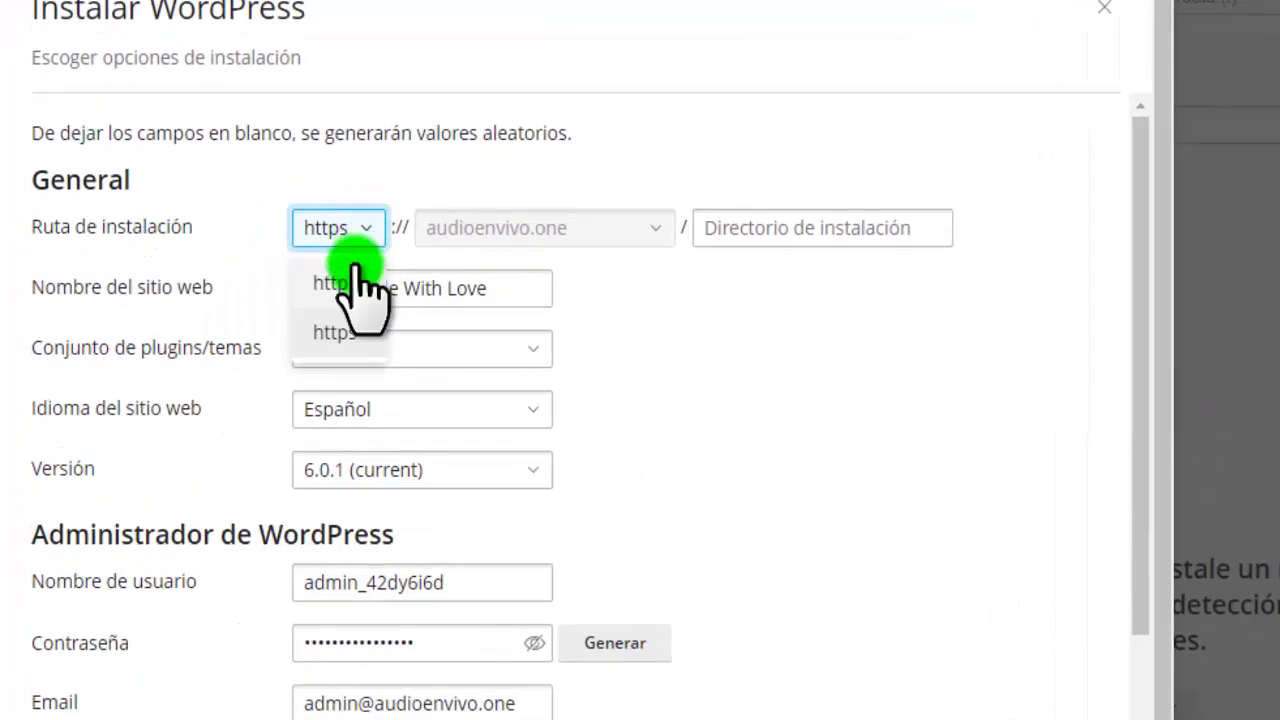
pyautogui.click(333, 333)
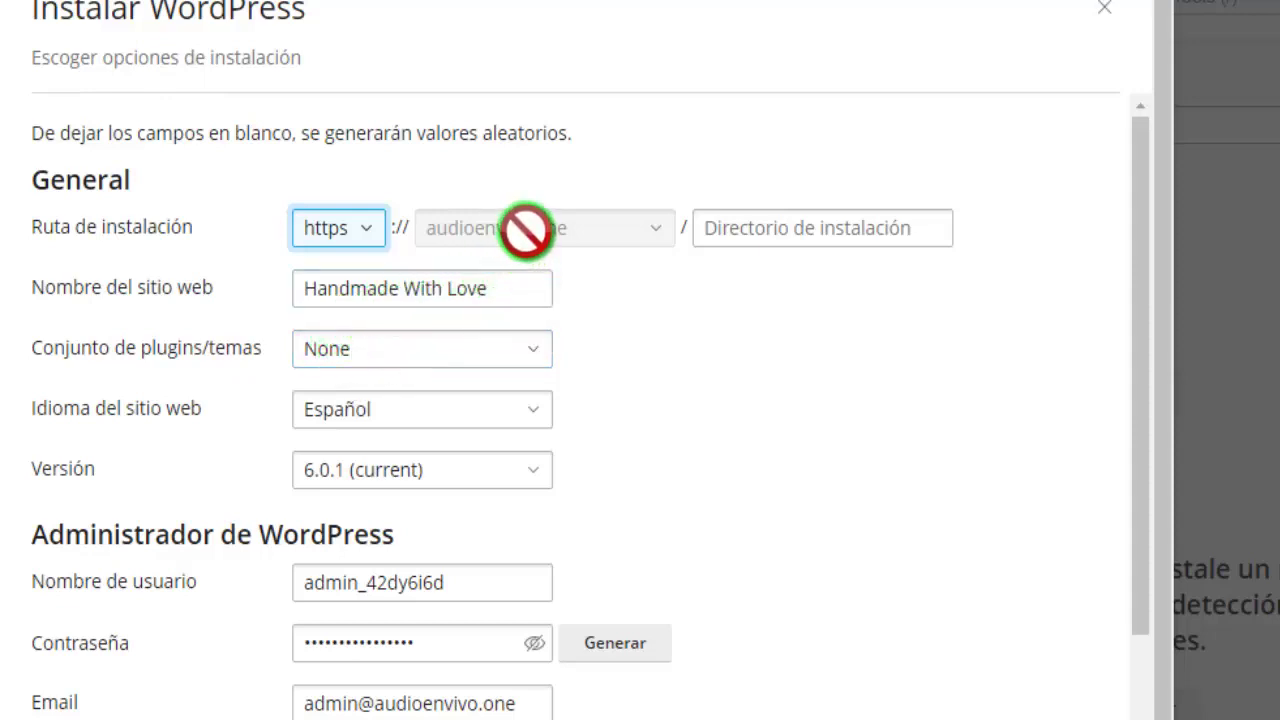
pyautogui.click(766, 230)
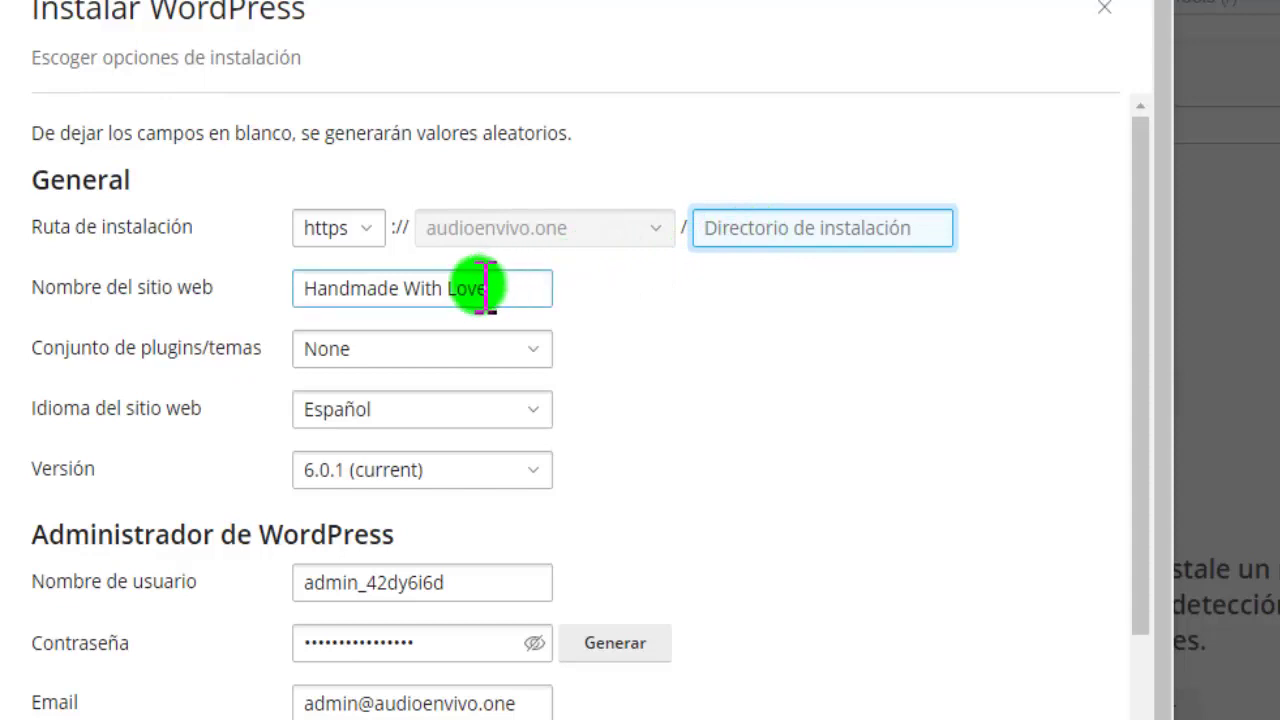
pyautogui.moveTo(500, 288); pyautogui.dragTo(262, 298)
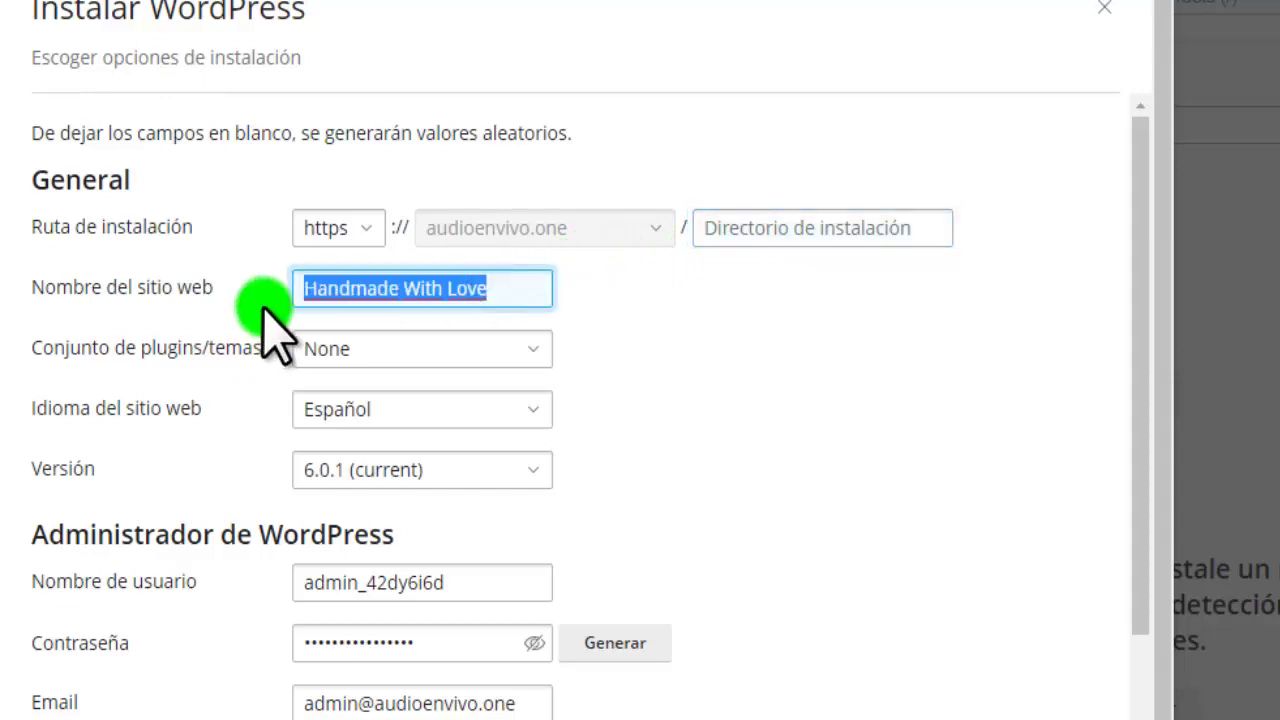
pyautogui.press('BackSpace')
pyautogui.write('Rd')
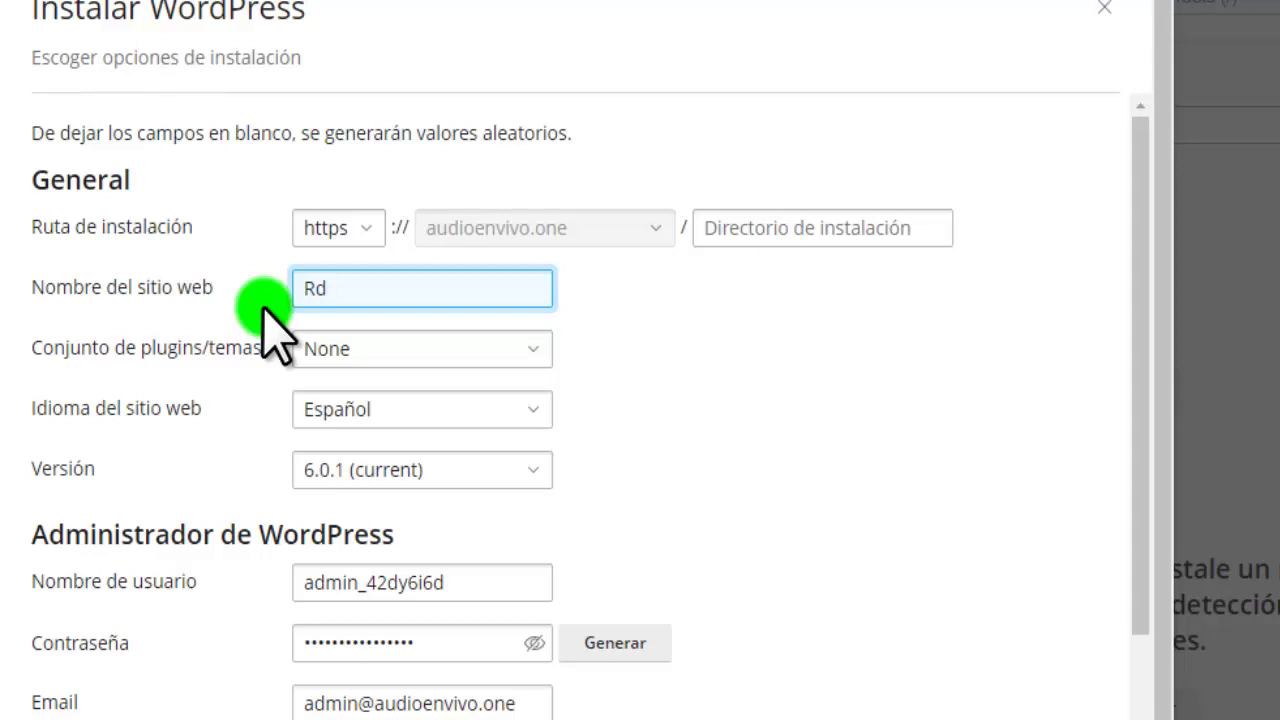
pyautogui.press('BackSpace')
pyautogui.write('adio Omega')
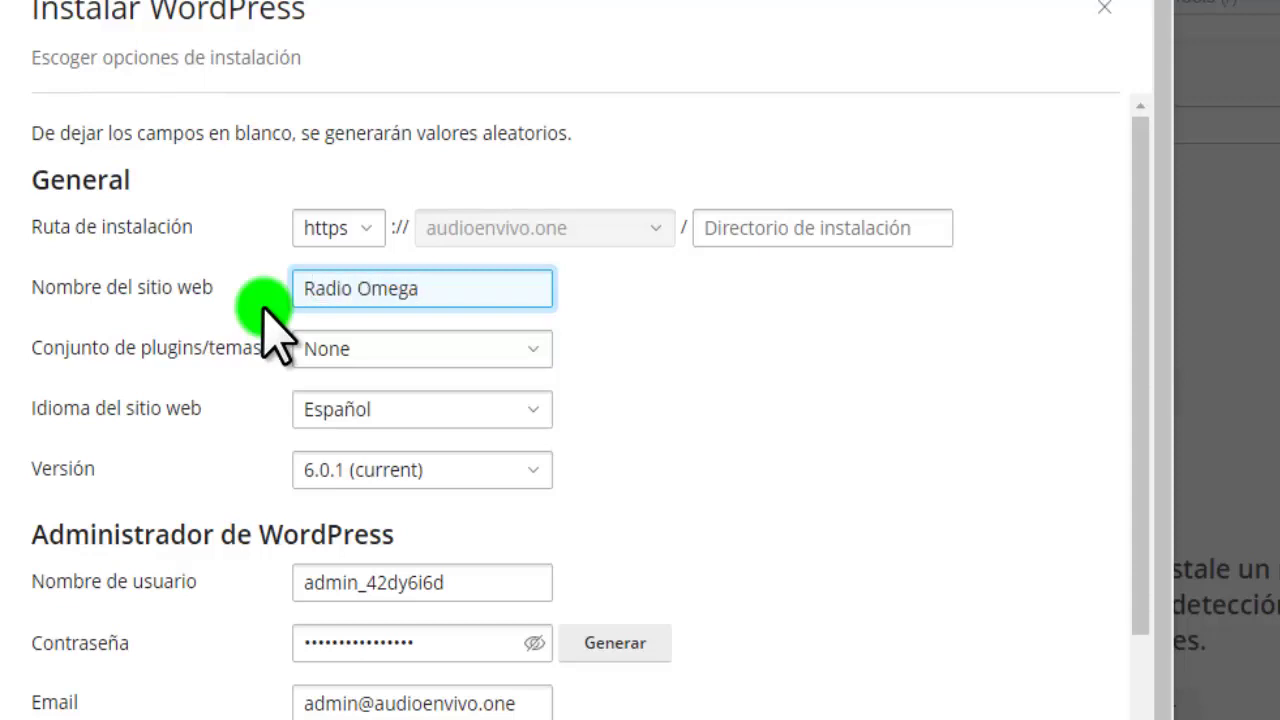
pyautogui.write(' Yunguyo')
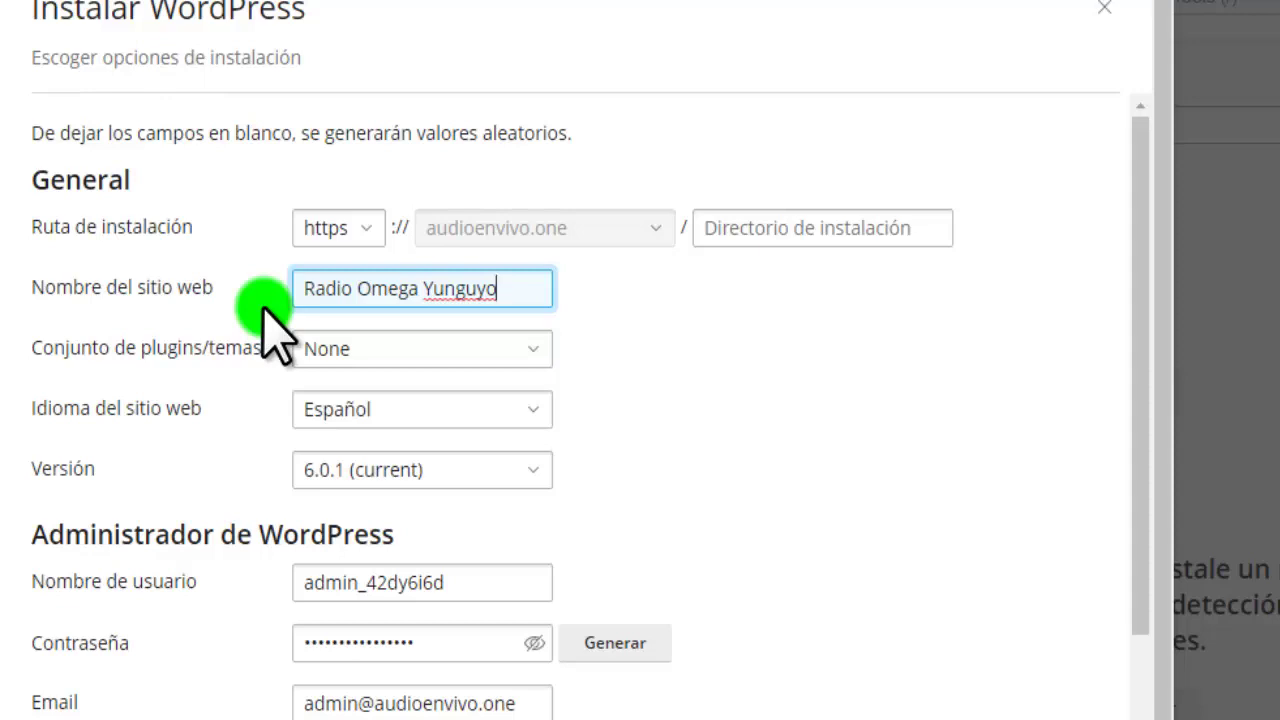
# Keep plugin set None and WordPress version 6.0.1 (current)
pyautogui.click(530, 348)
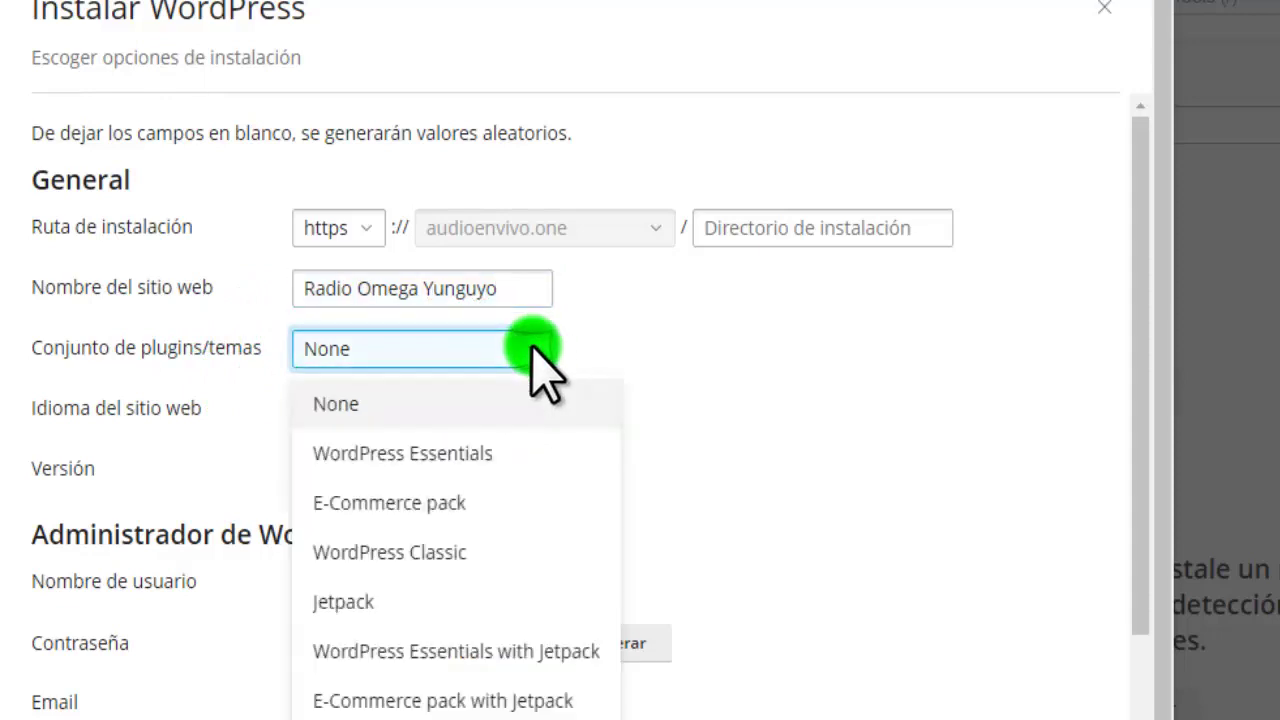
pyautogui.click(388, 405)
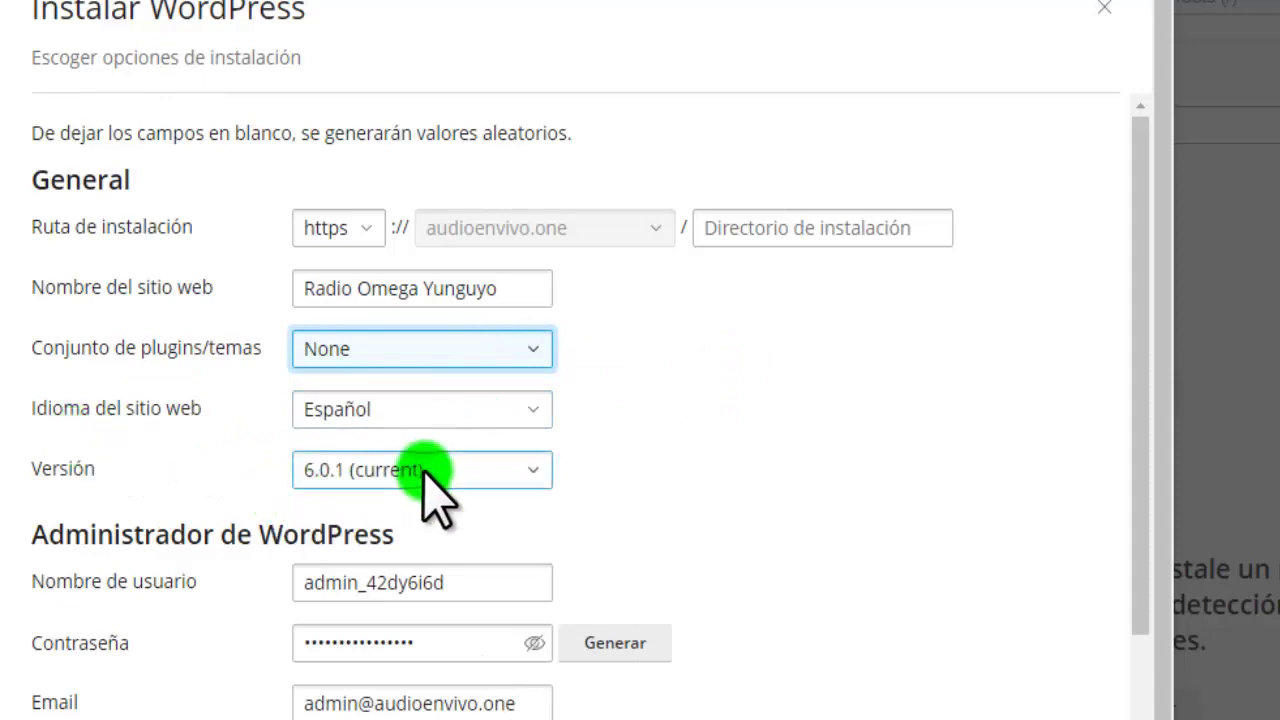
pyautogui.click(425, 468)
pyautogui.click(383, 12)
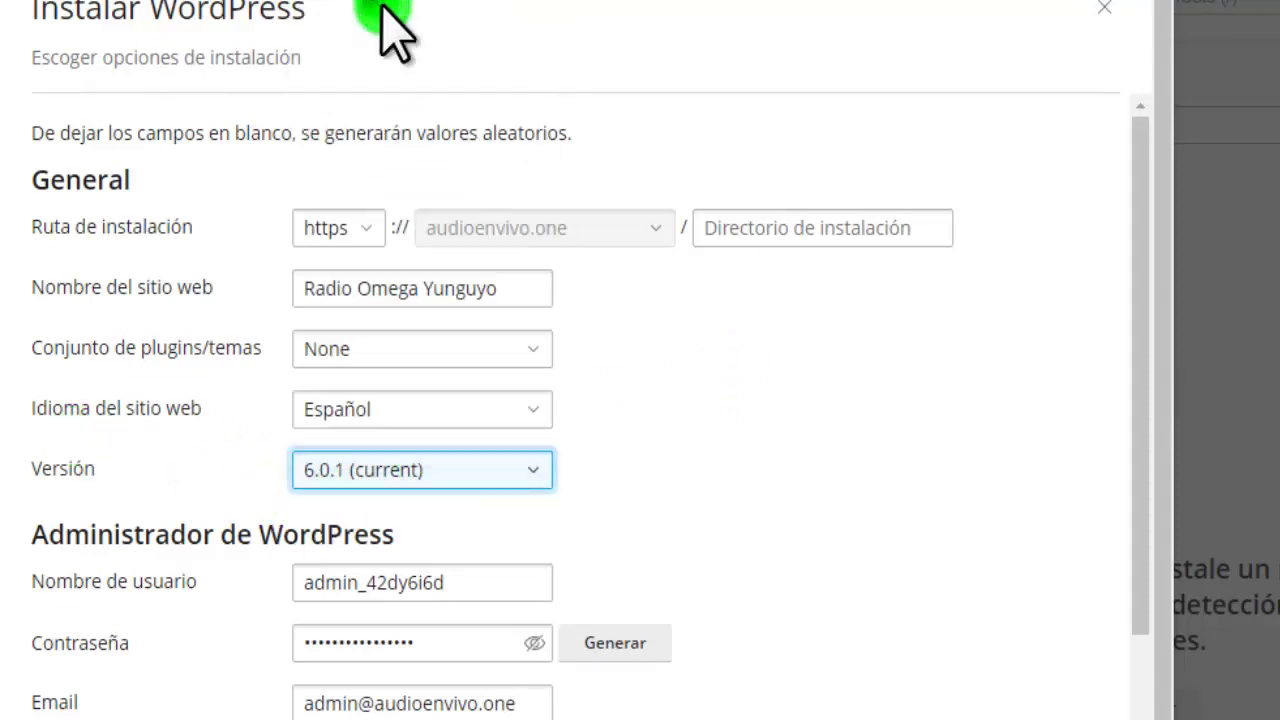
pyautogui.scroll(-1, 686, 380)
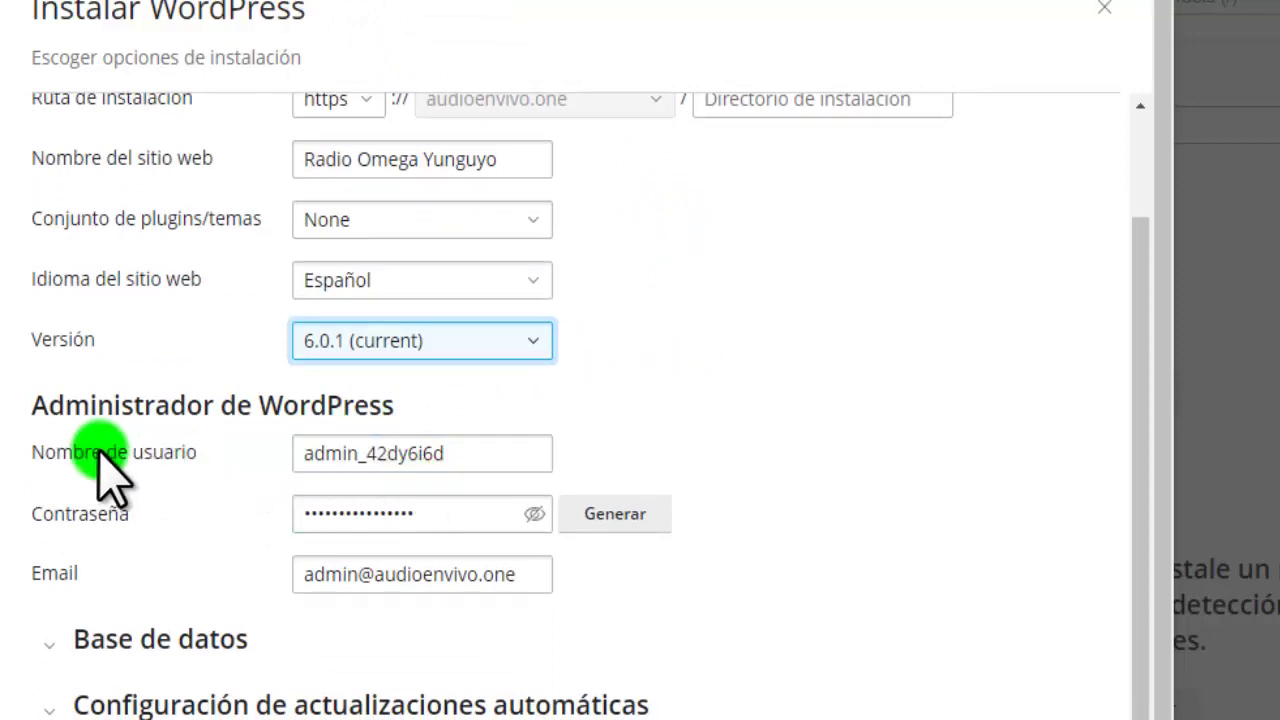
# Replace the generated administrator username with 'admi'
pyautogui.click(488, 506)
pyautogui.moveTo(473, 460); pyautogui.dragTo(271, 471)
pyautogui.press('BackSpace')
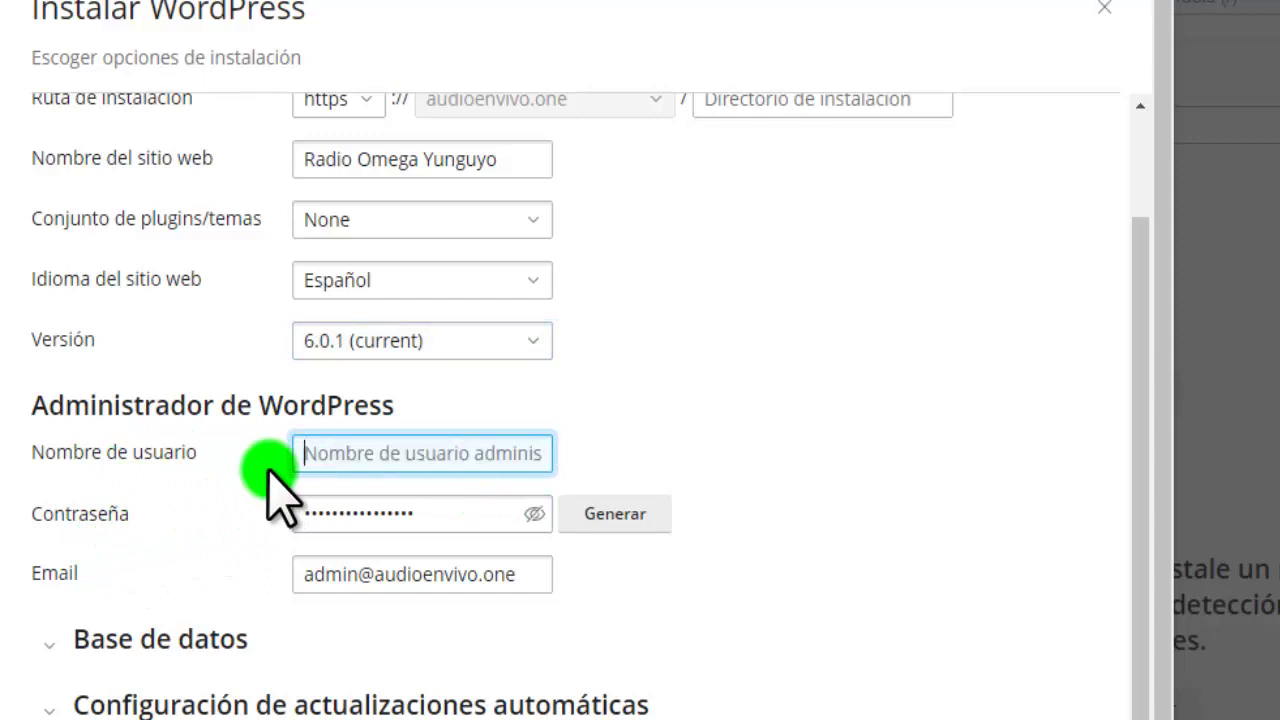
pyautogui.write('admin')
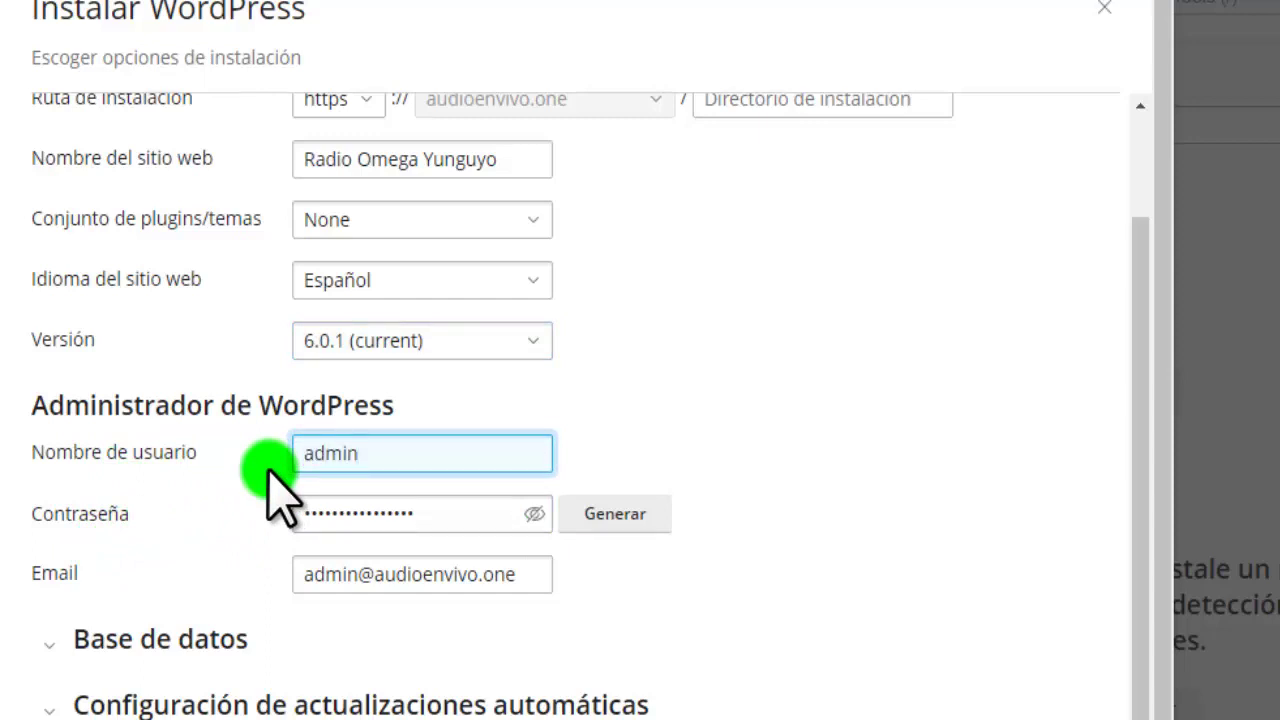
# Reveal and regenerate the admin password, then copy it
pyautogui.click(535, 513)
pyautogui.click(607, 513)
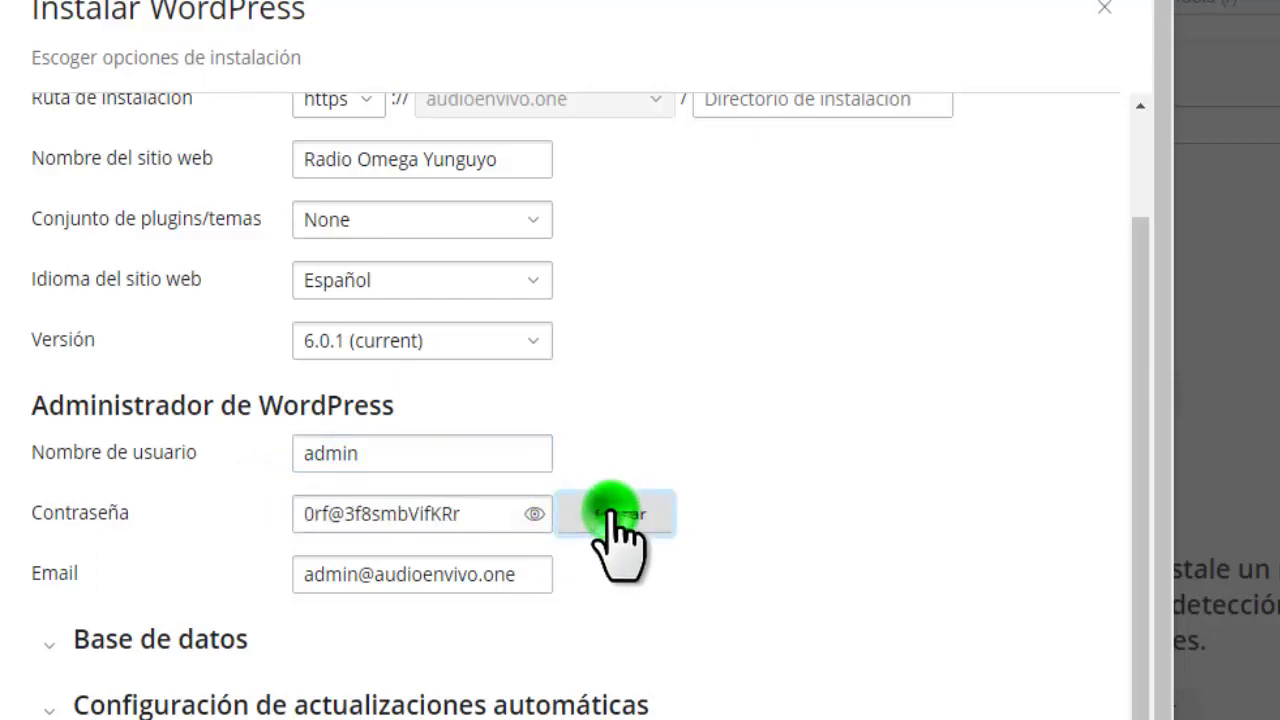
pyautogui.click(607, 513)
pyautogui.moveTo(477, 514); pyautogui.dragTo(290, 517)
pyautogui.hotkey('ctrl', 'c')
pyautogui.rightClick(333, 516)
pyautogui.click(425, 187)
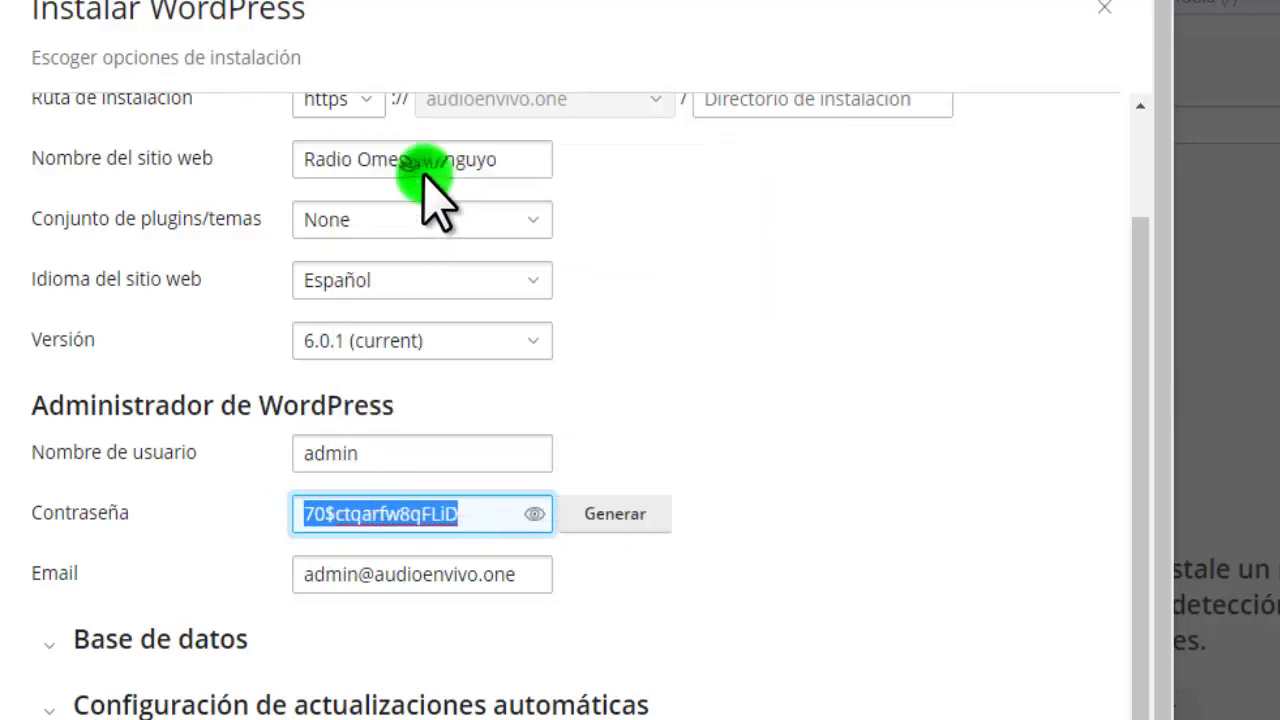
# Note 'usuario admin contraseña' with the pasted password in Notepad, then return to the form
pyautogui.hotkey('alt', 'Tab')
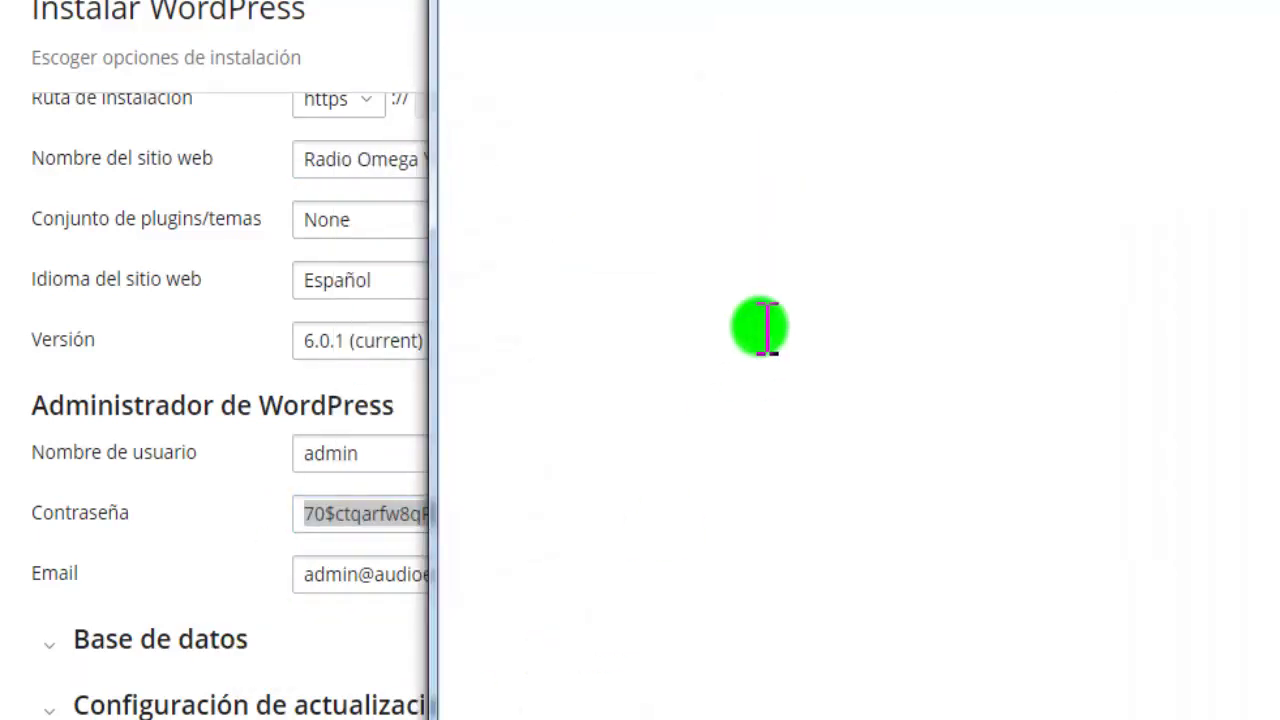
pyautogui.write('usuario')
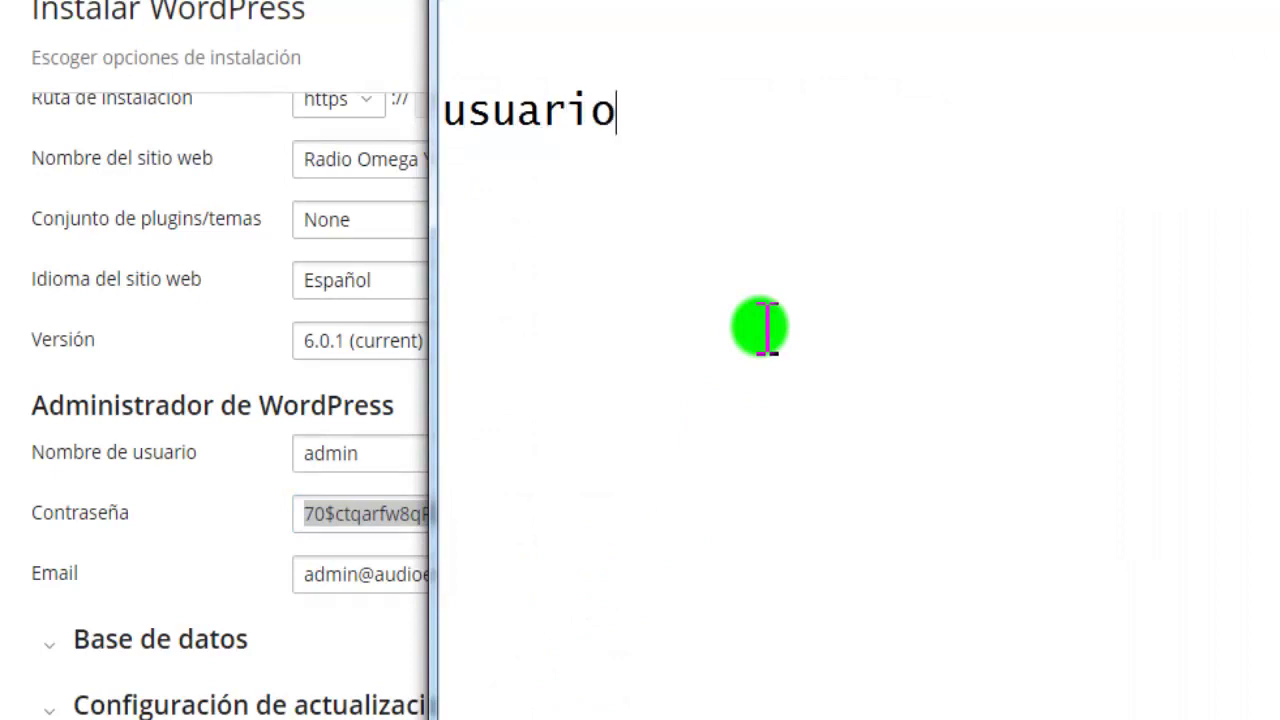
pyautogui.write(' admin ')
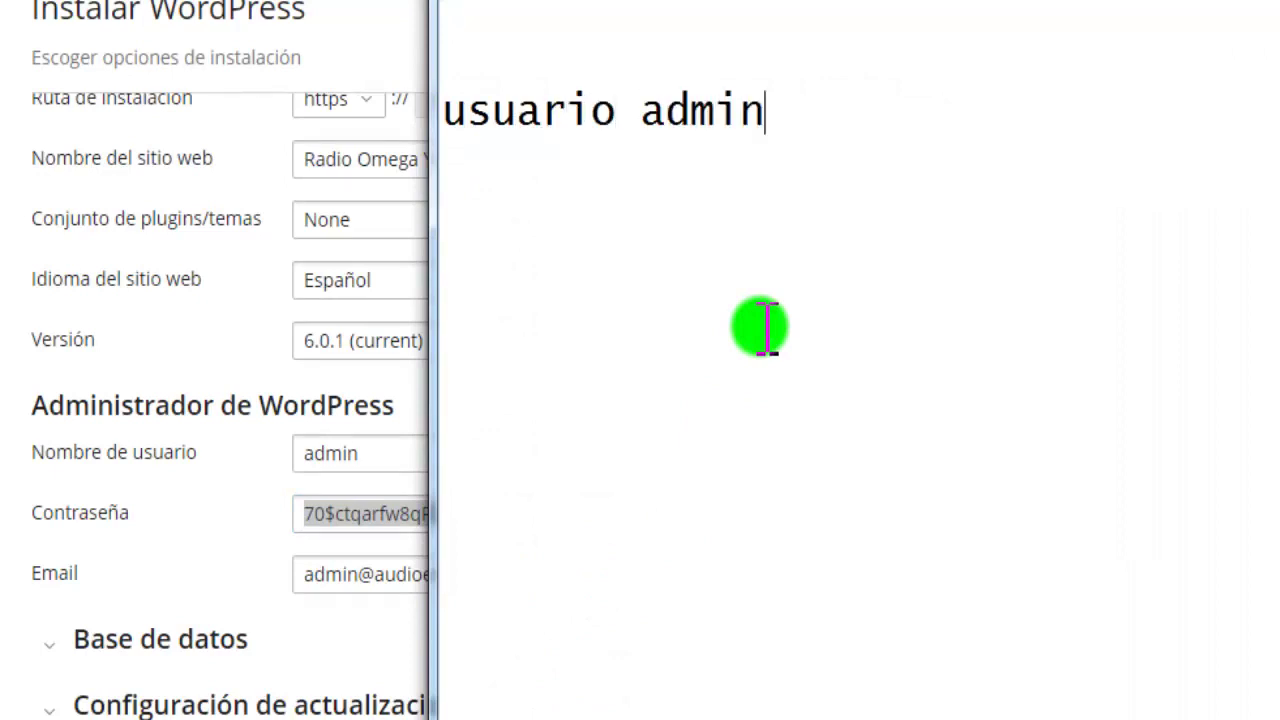
pyautogui.write('contraseña')
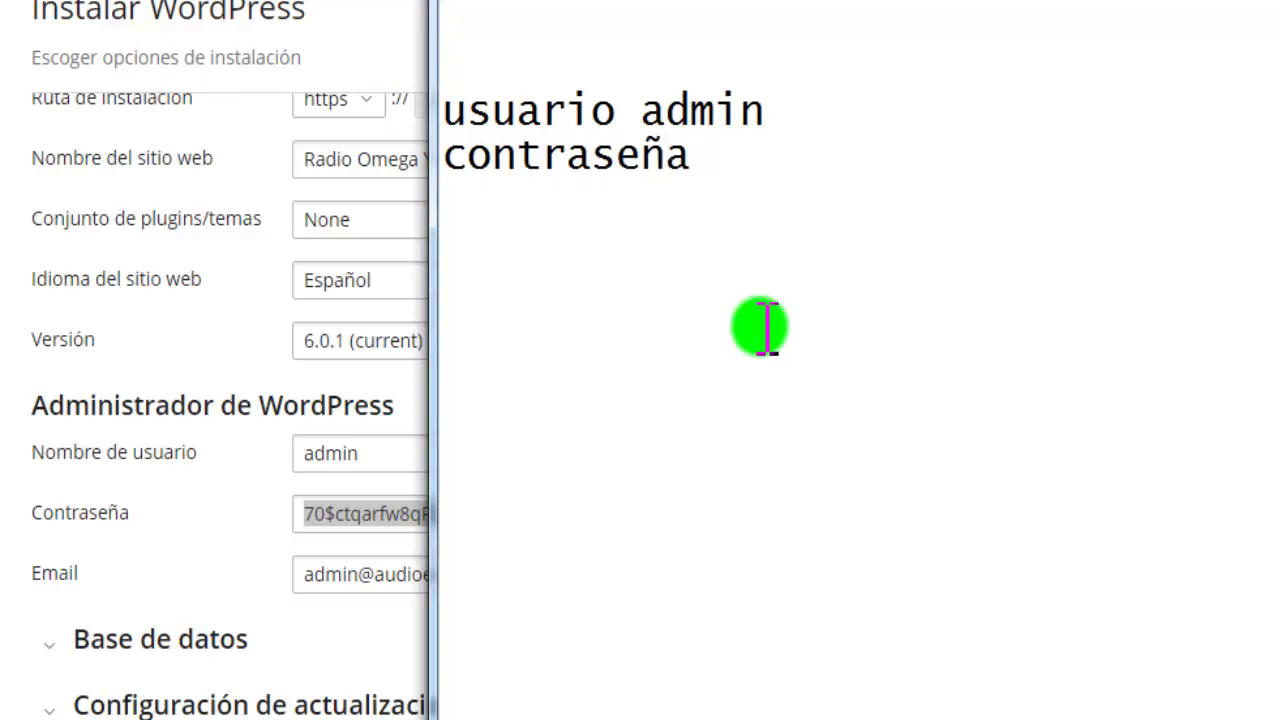
pyautogui.hotkey('ctrl', 'v')
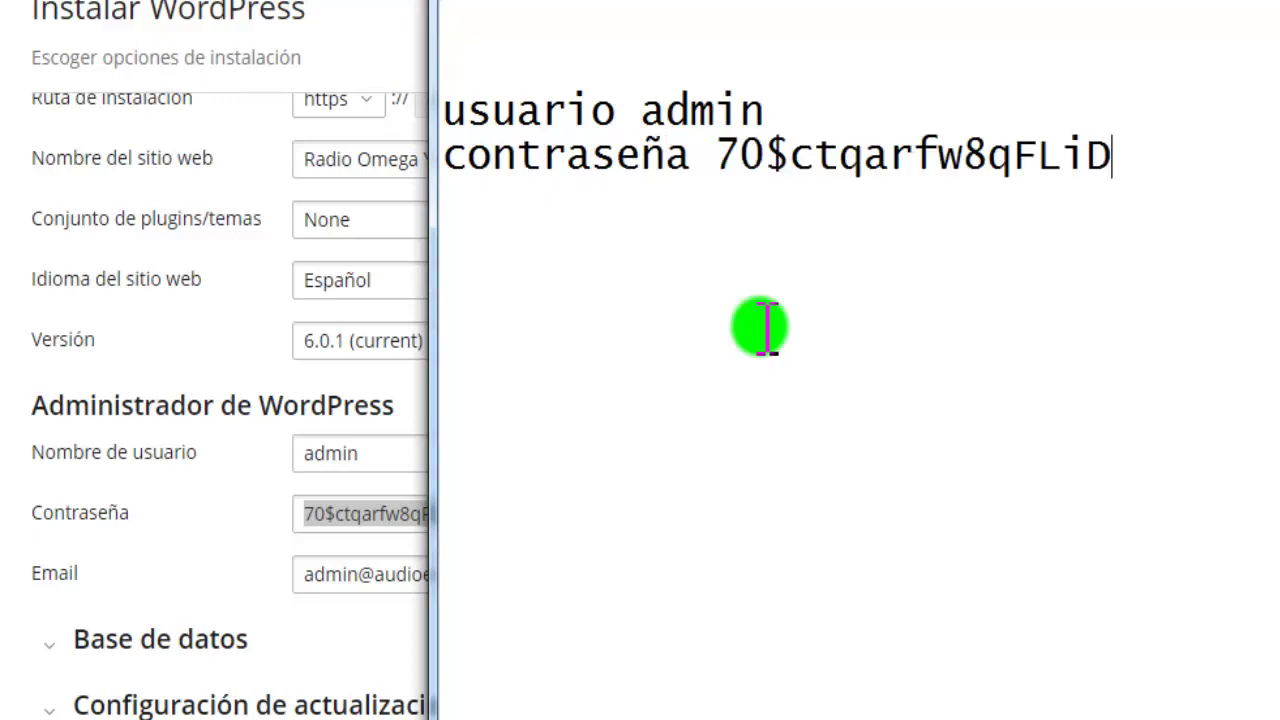
pyautogui.click(714, 160)
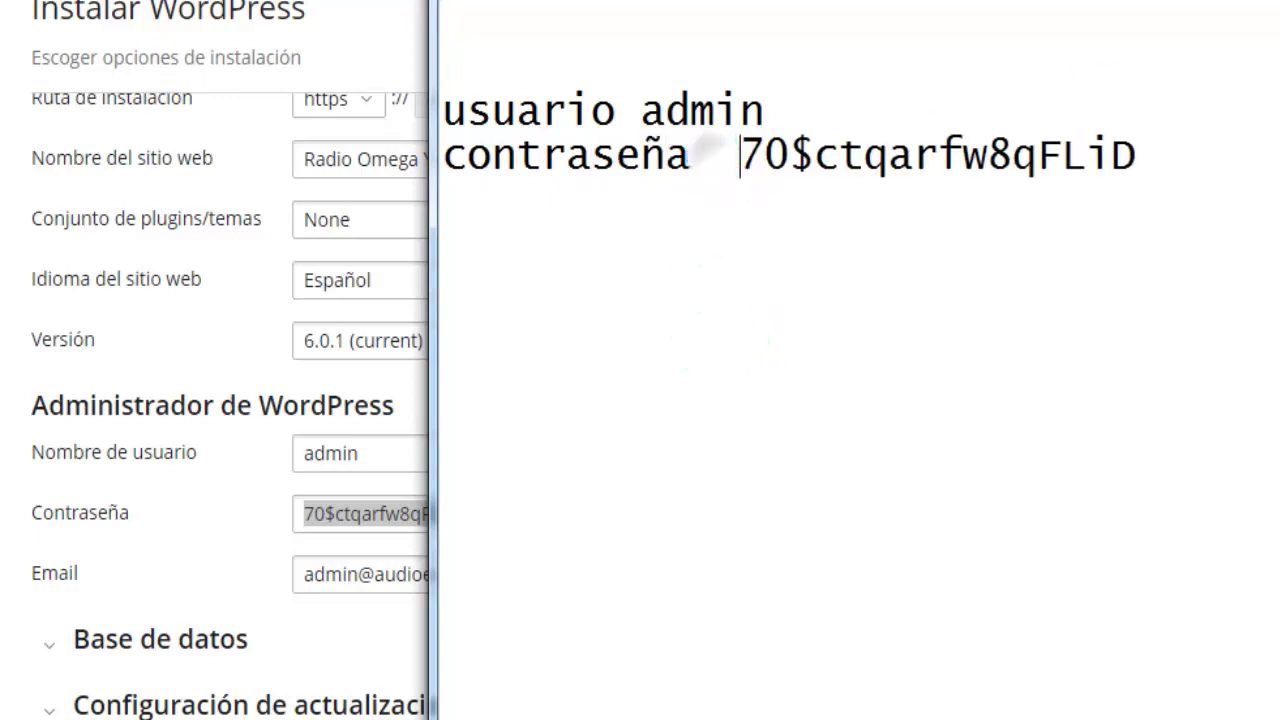
pyautogui.hotkey('alt', 'Tab')
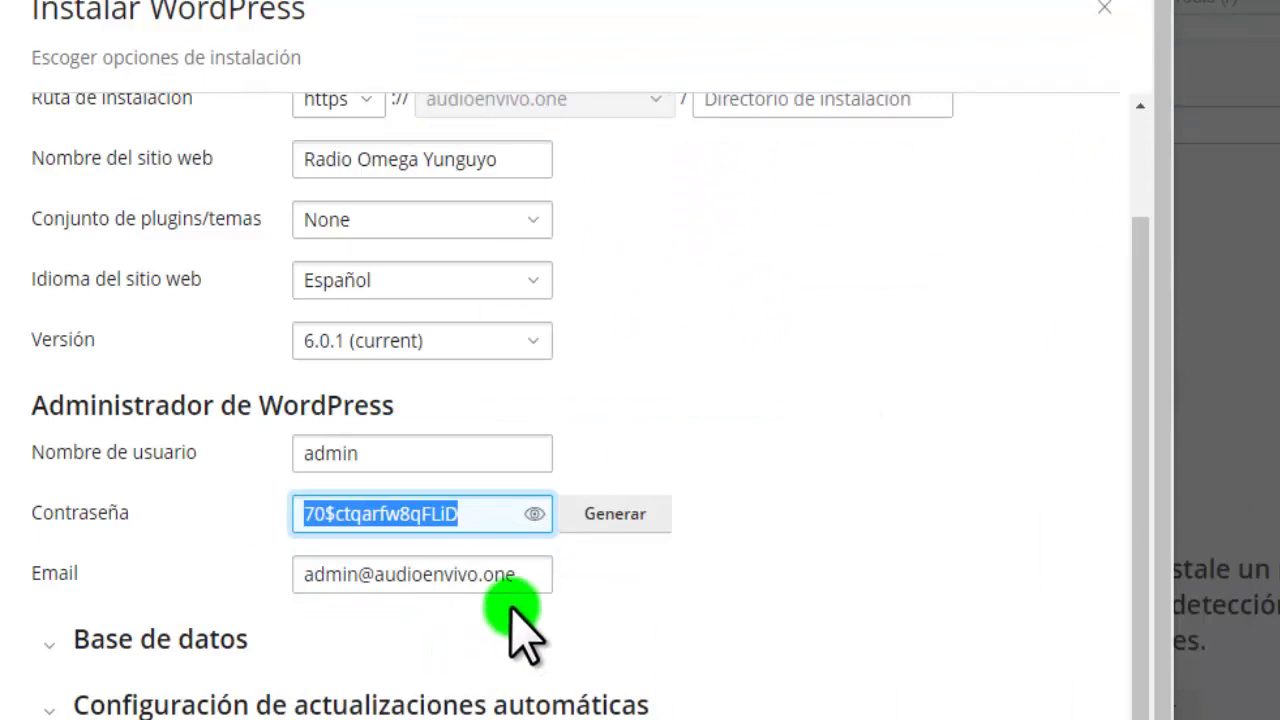
# Clear the admin Email field and type the owner's Gmail address instead
pyautogui.click(524, 578)
pyautogui.moveTo(524, 578); pyautogui.dragTo(300, 580)
pyautogui.press('BackSpace')
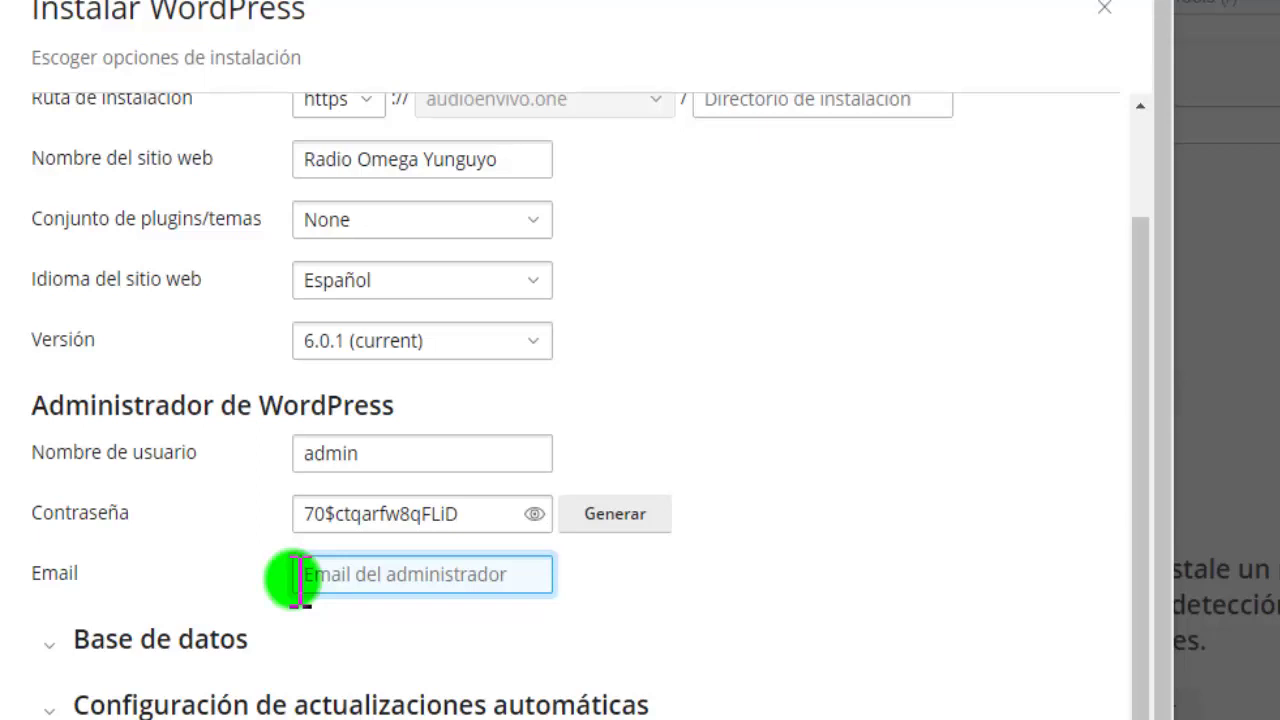
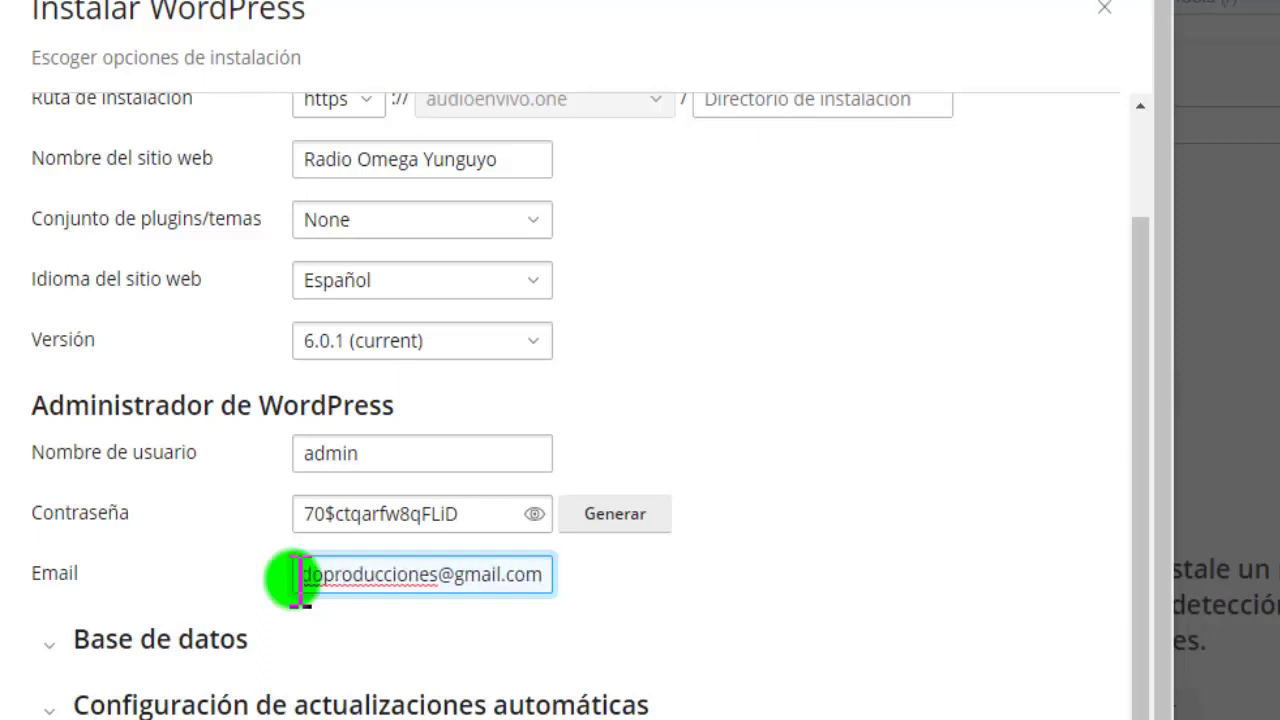
pyautogui.scroll(-1, 714, 586)
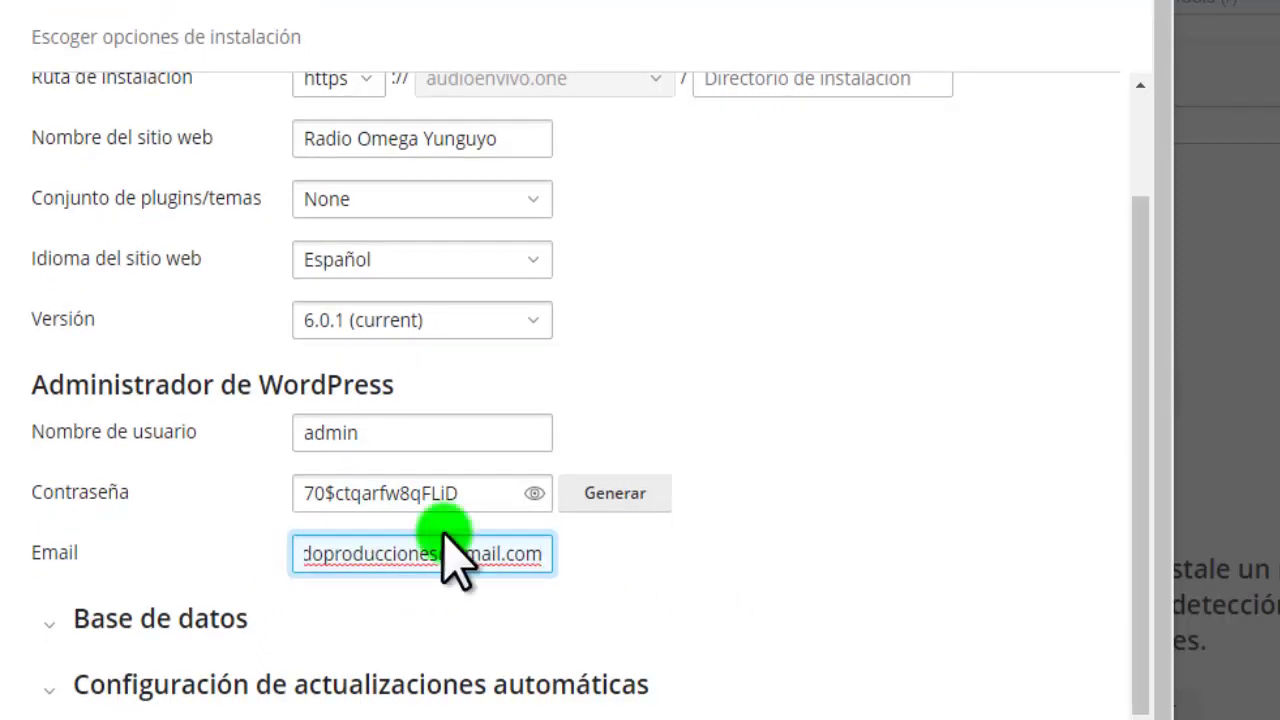
pyautogui.click(48, 624)
pyautogui.scroll(-3, 230, 652)
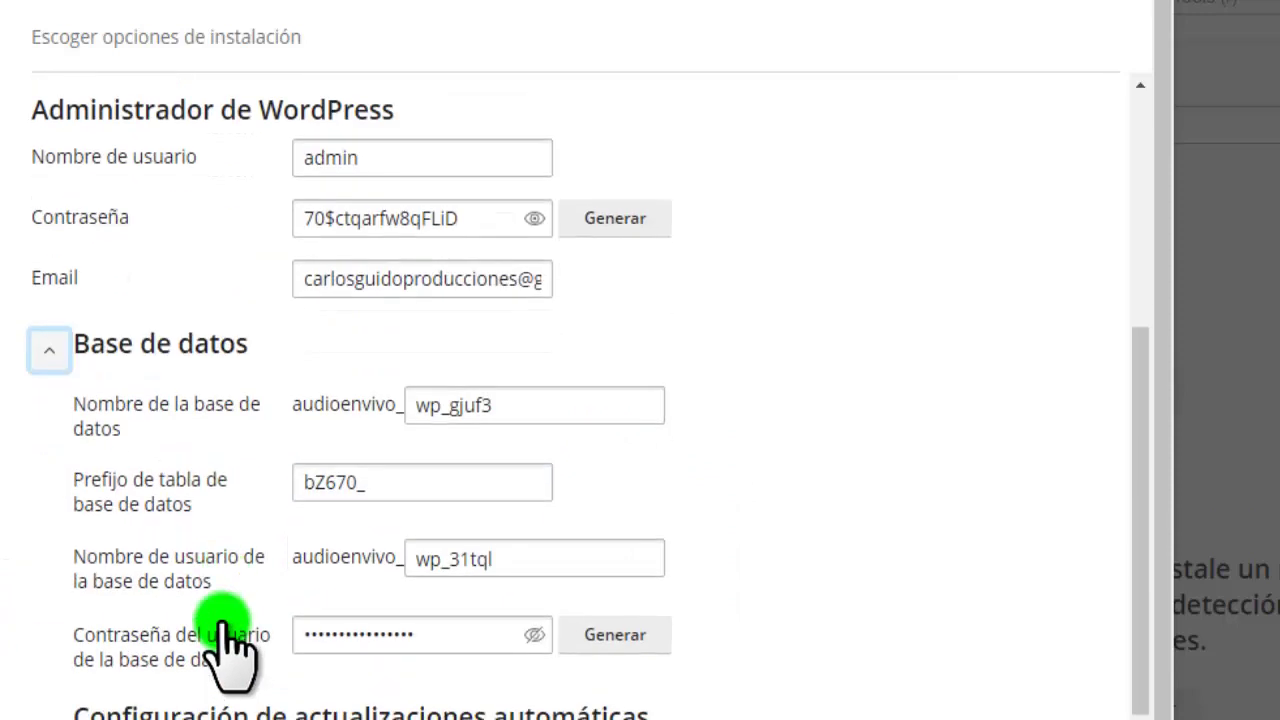
pyautogui.click(497, 408)
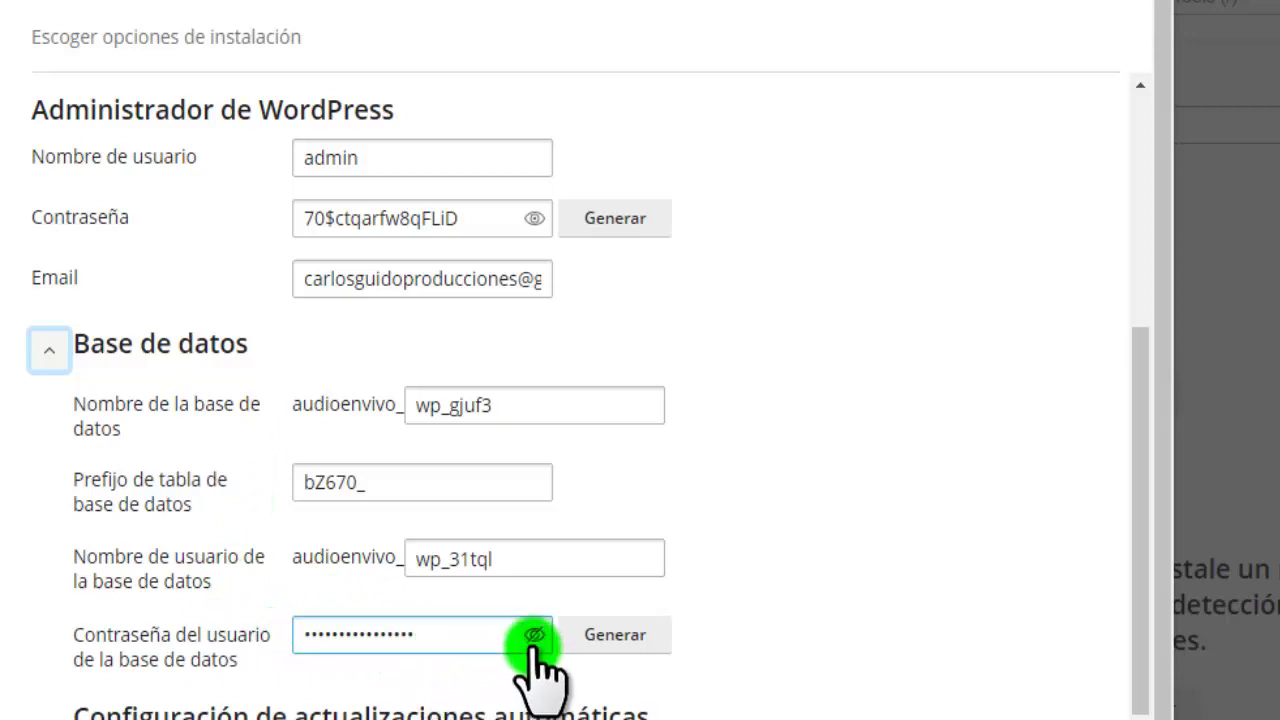
pyautogui.click(49, 349)
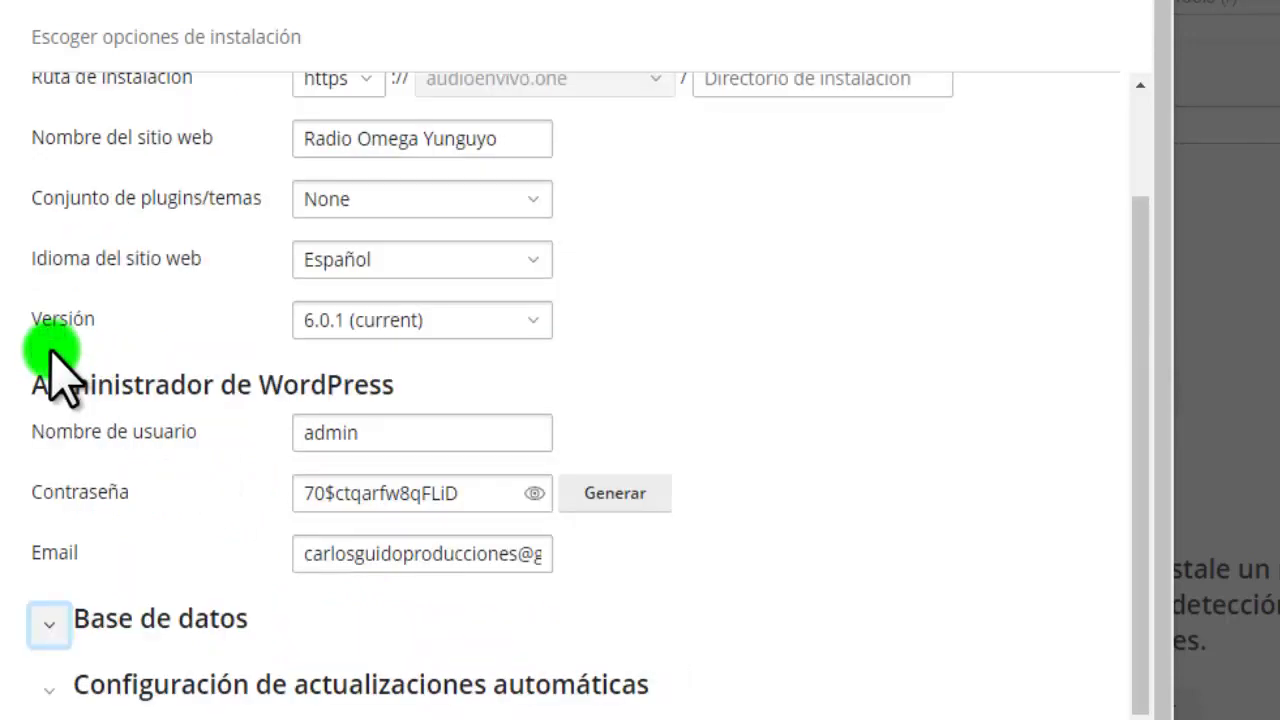
pyautogui.click(49, 623)
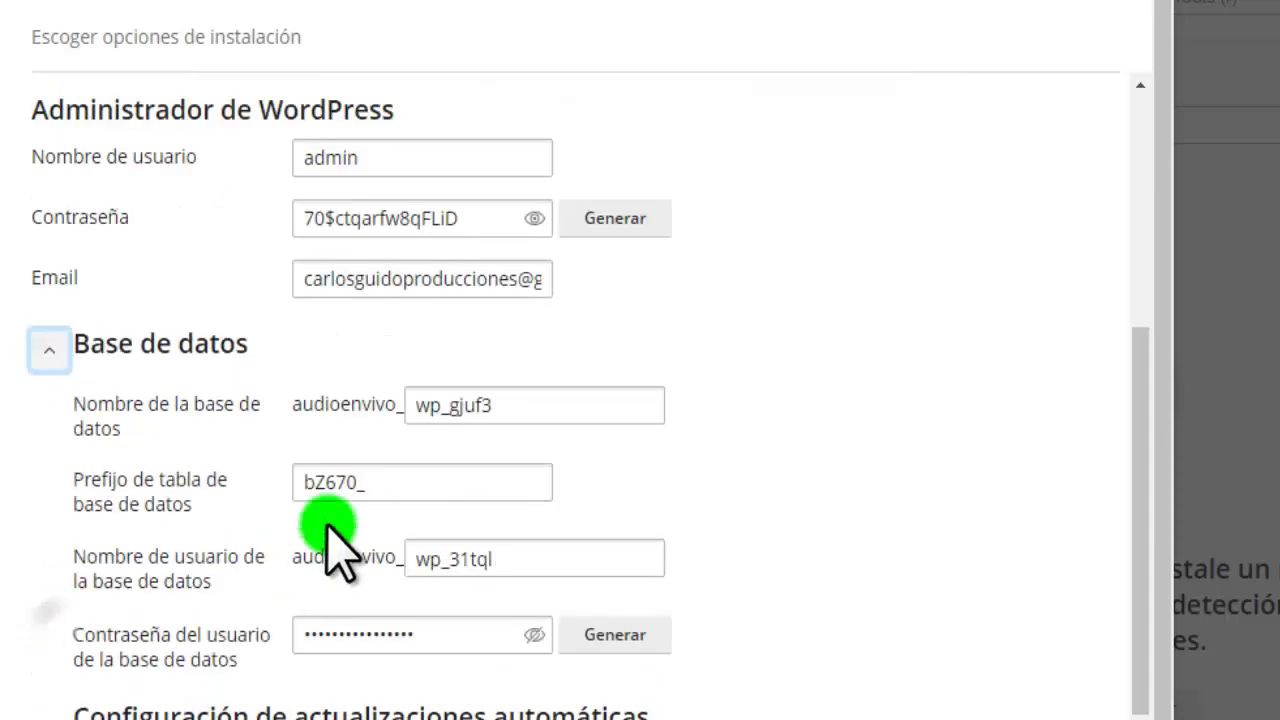
pyautogui.click(48, 346)
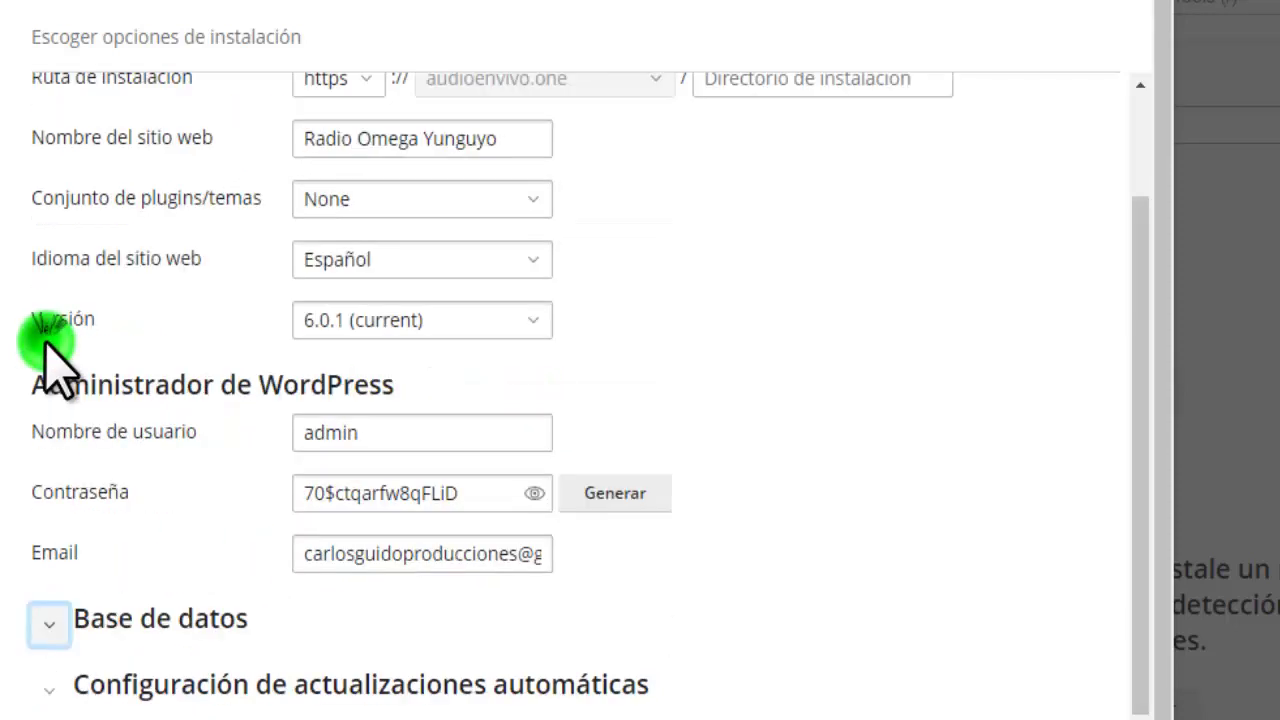
pyautogui.click(52, 688)
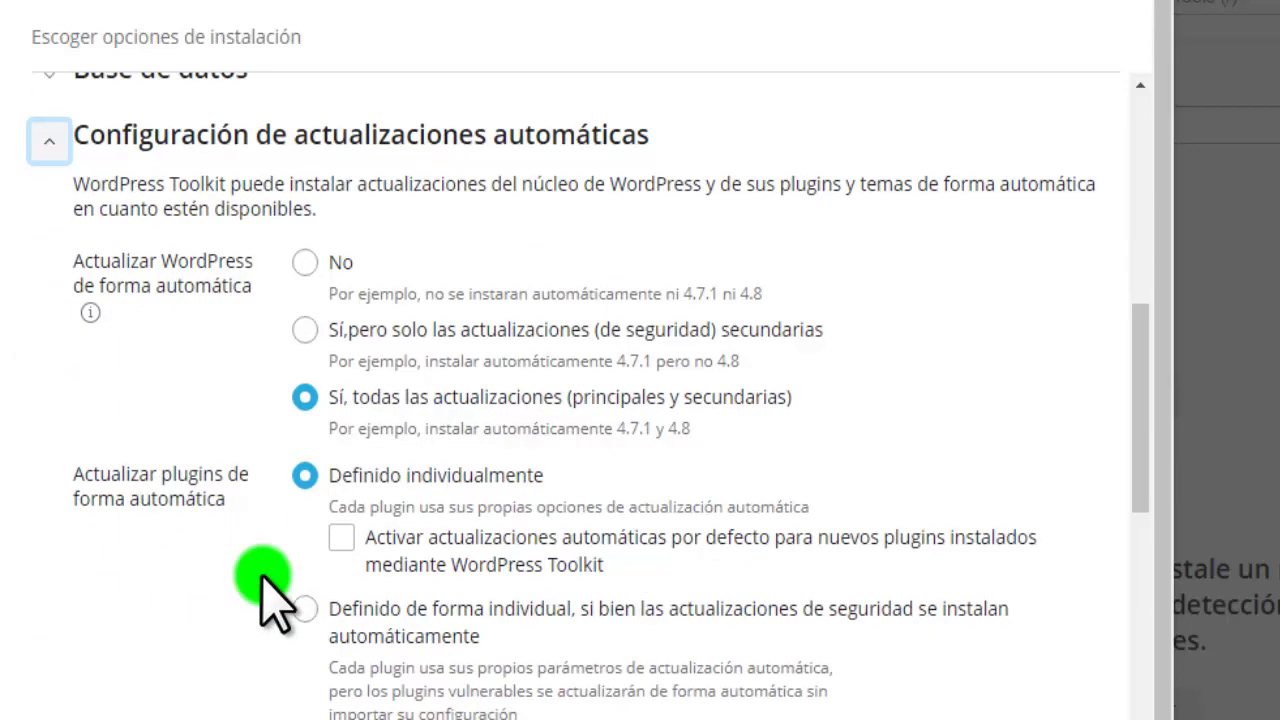
pyautogui.scroll(-5, 266, 602)
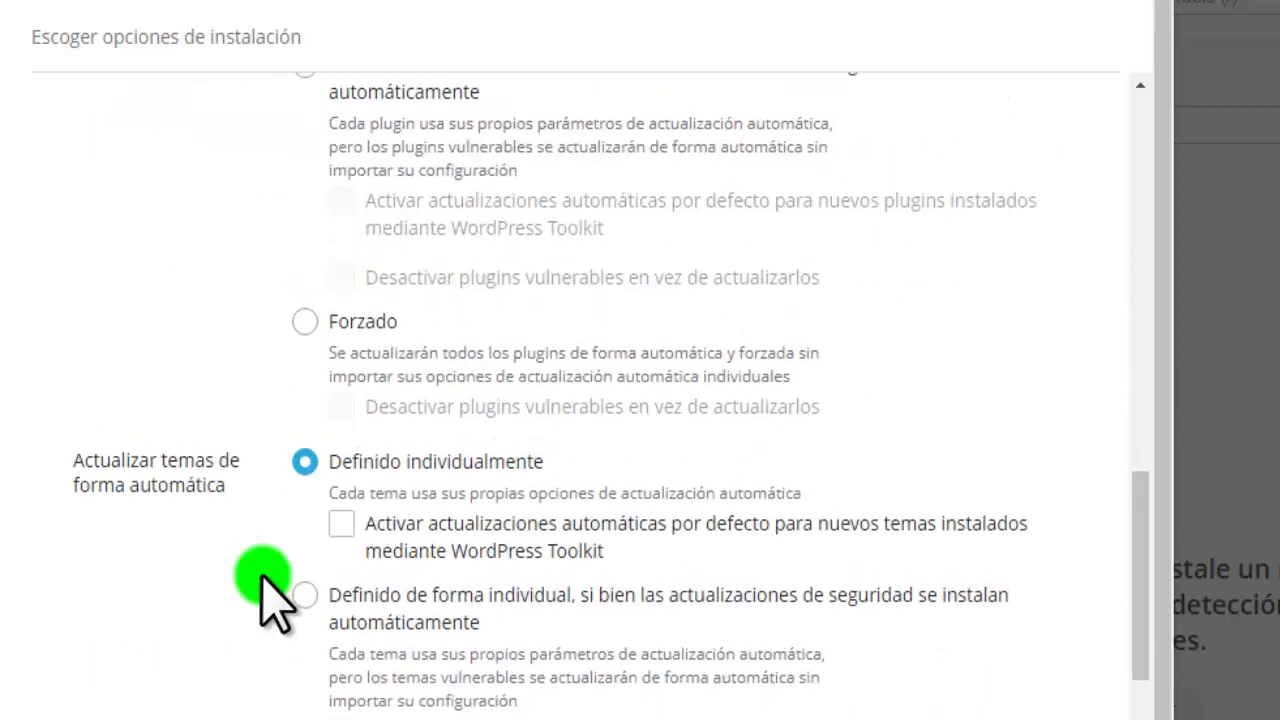
pyautogui.scroll(12, 270, 600)
pyautogui.scroll(-4, 140, 560)
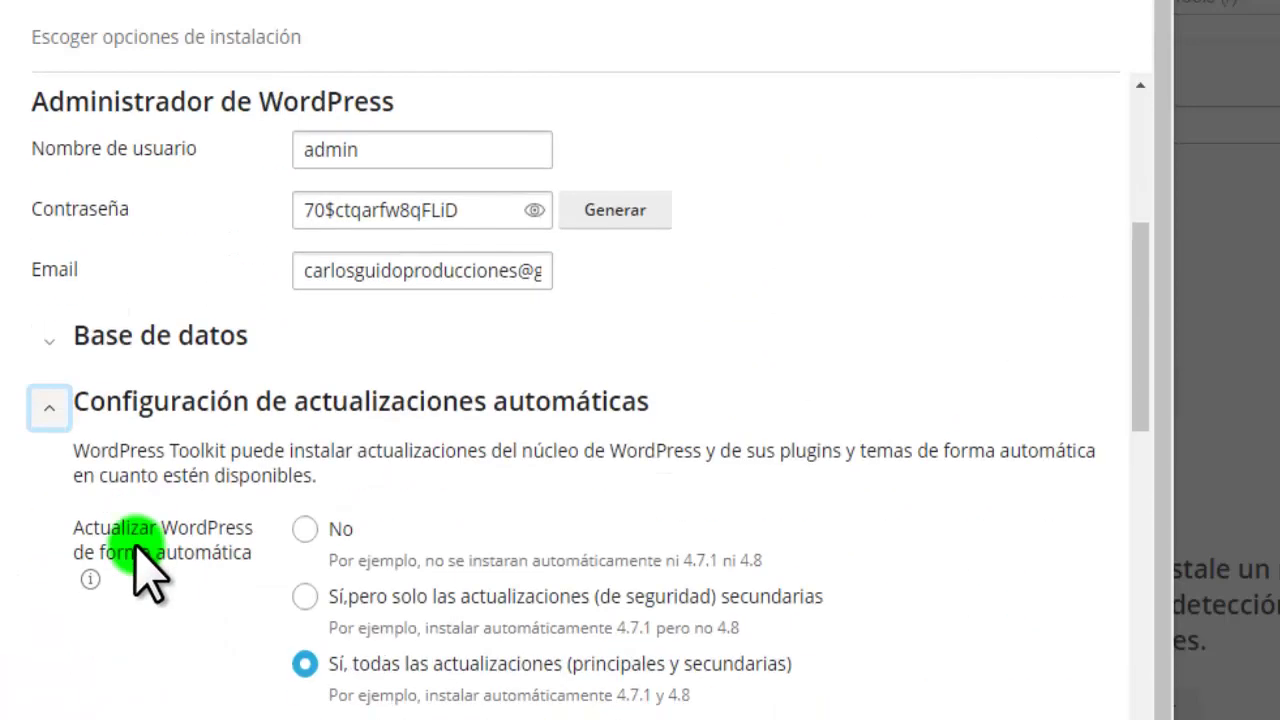
pyautogui.click(46, 408)
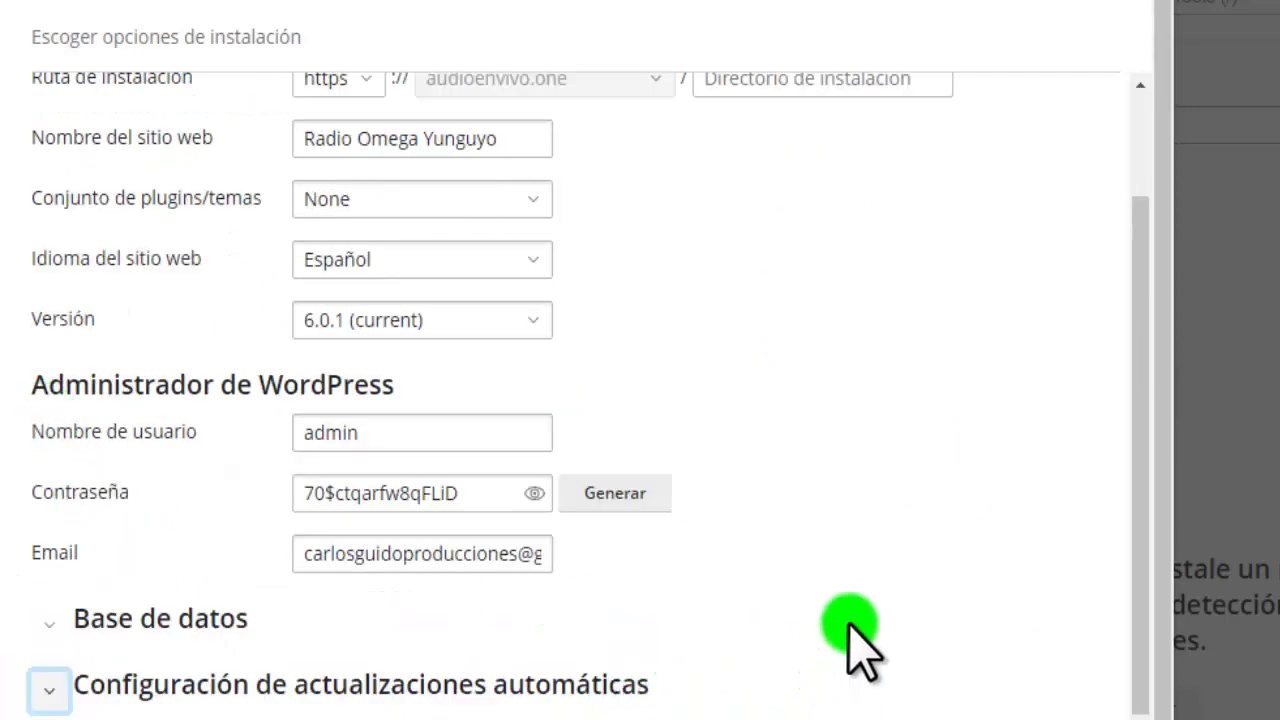
pyautogui.scroll(-2, 155, 712)
pyautogui.scroll(-2, 155, 712)
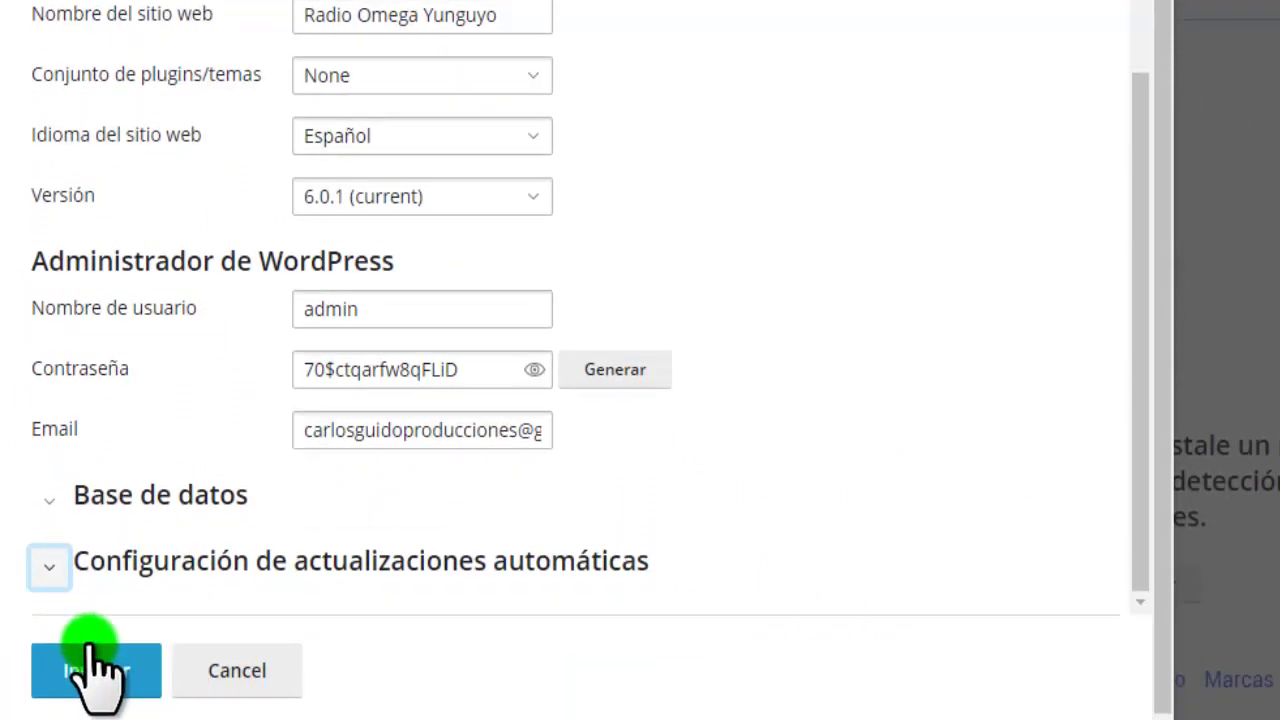
# Hide the password, run Instalar, and decline Chrome's save-password offer with Nunca
pyautogui.click(535, 369)
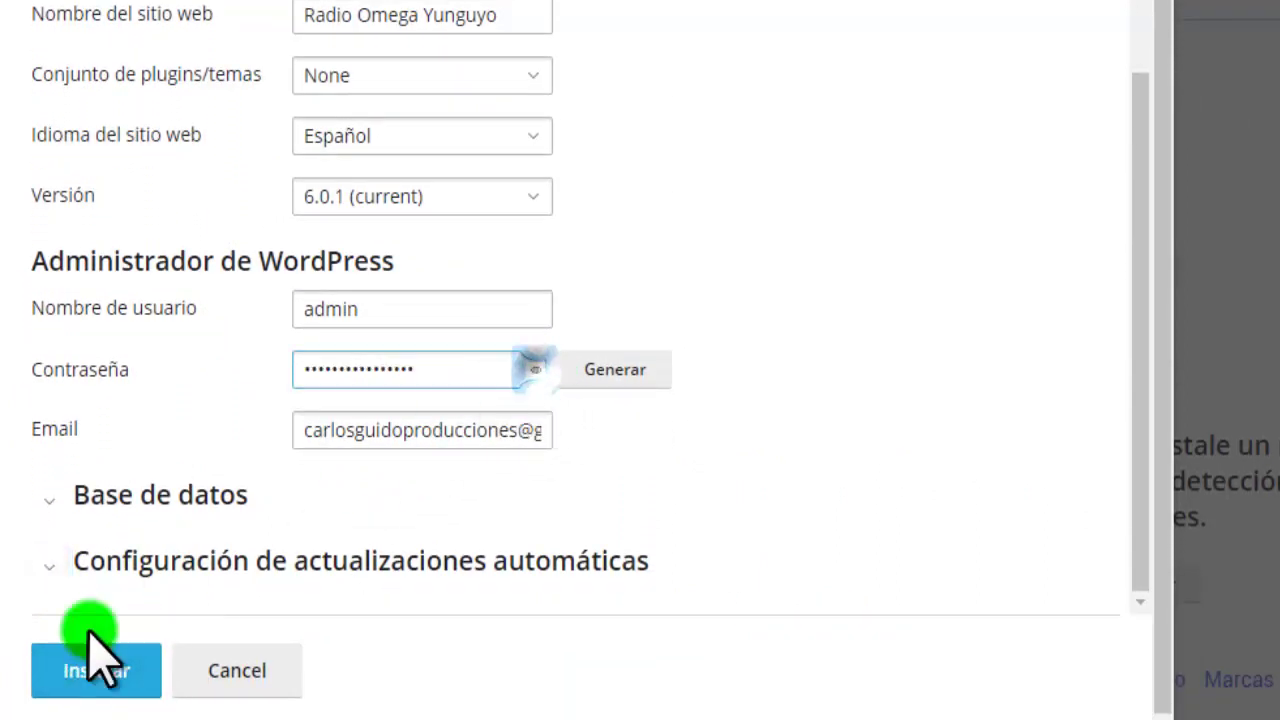
pyautogui.click(68, 668)
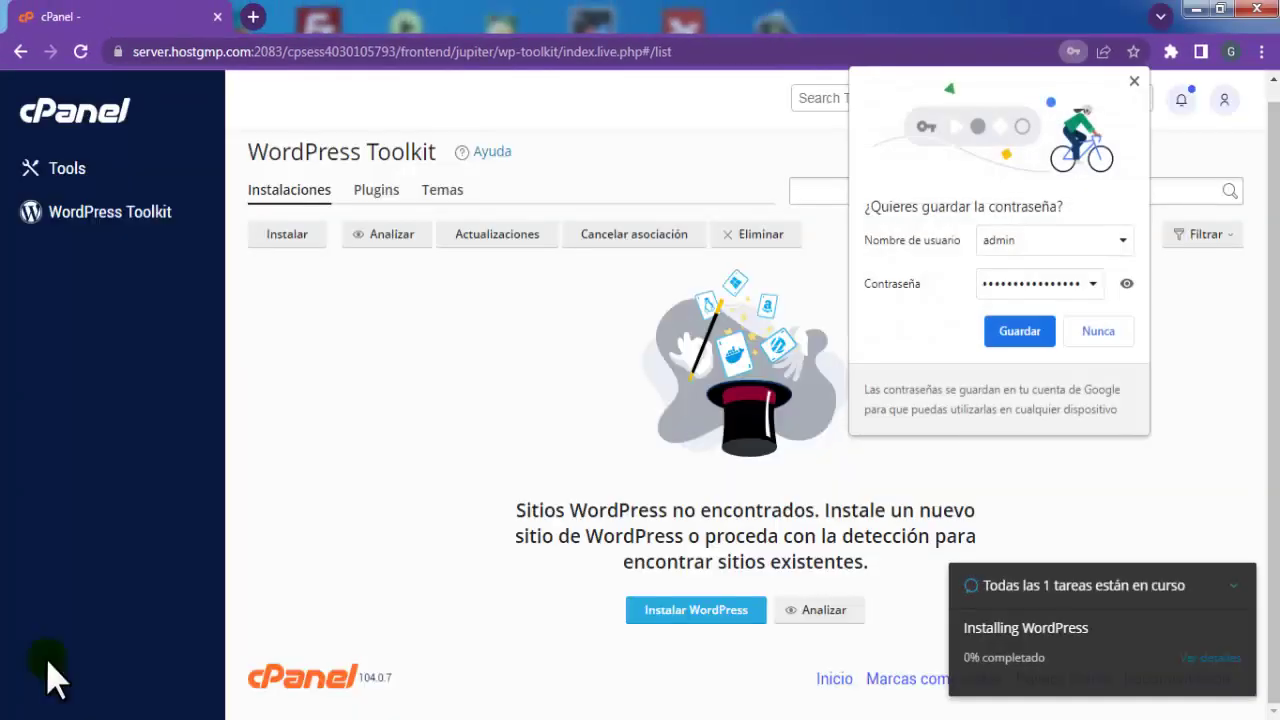
pyautogui.click(1095, 332)
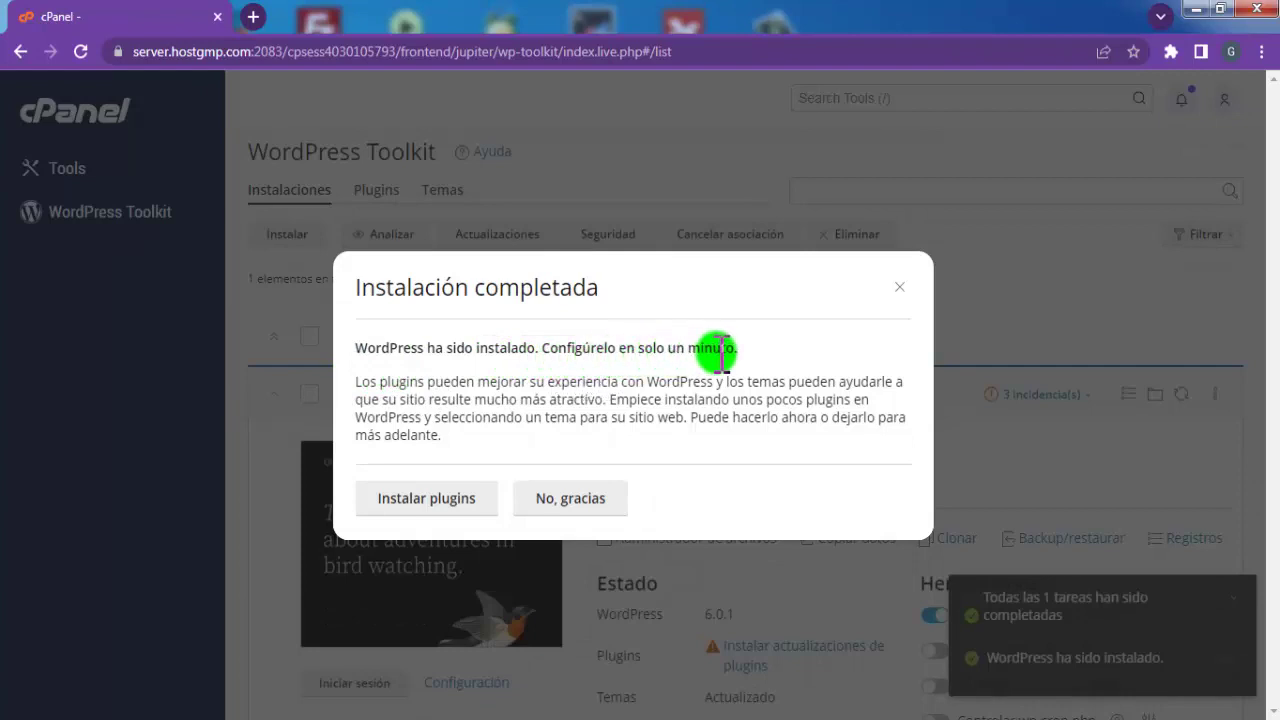
# Decline the plugin suggestions and check the site card: audioenvivo.one, WordPress 6.0.1, PHP 8.0.21
pyautogui.click(545, 502)
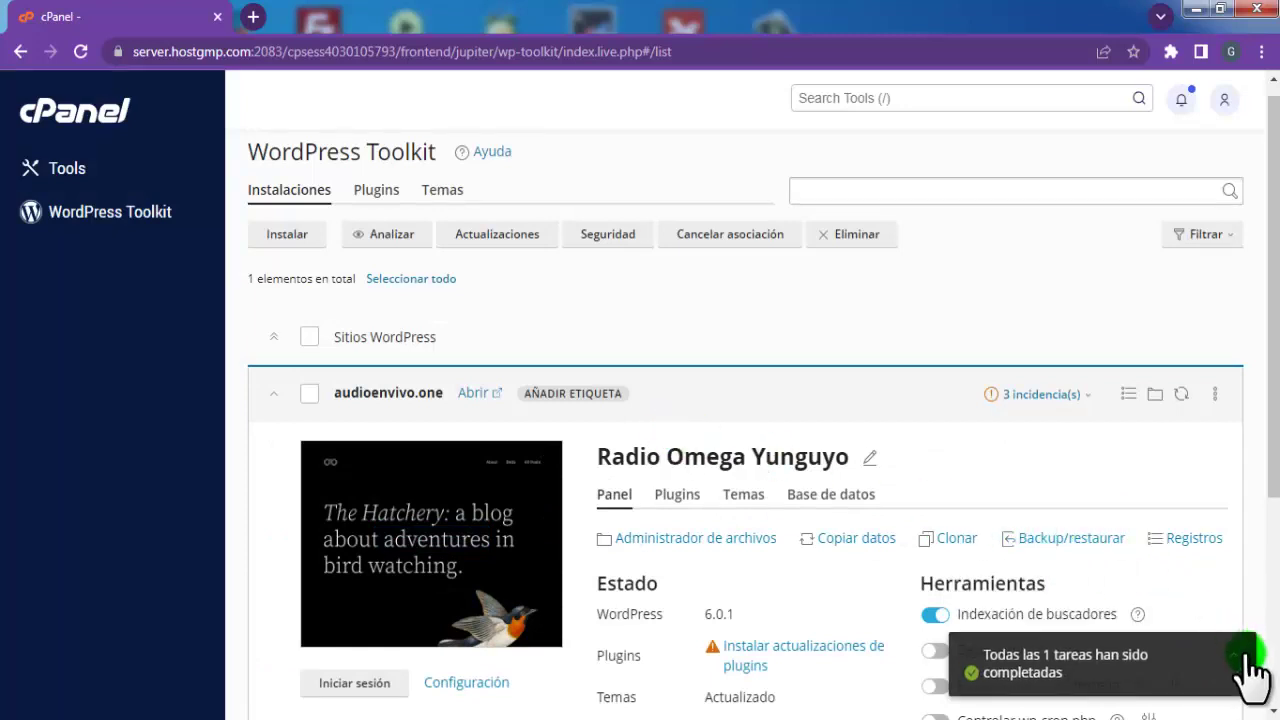
pyautogui.click(1235, 656)
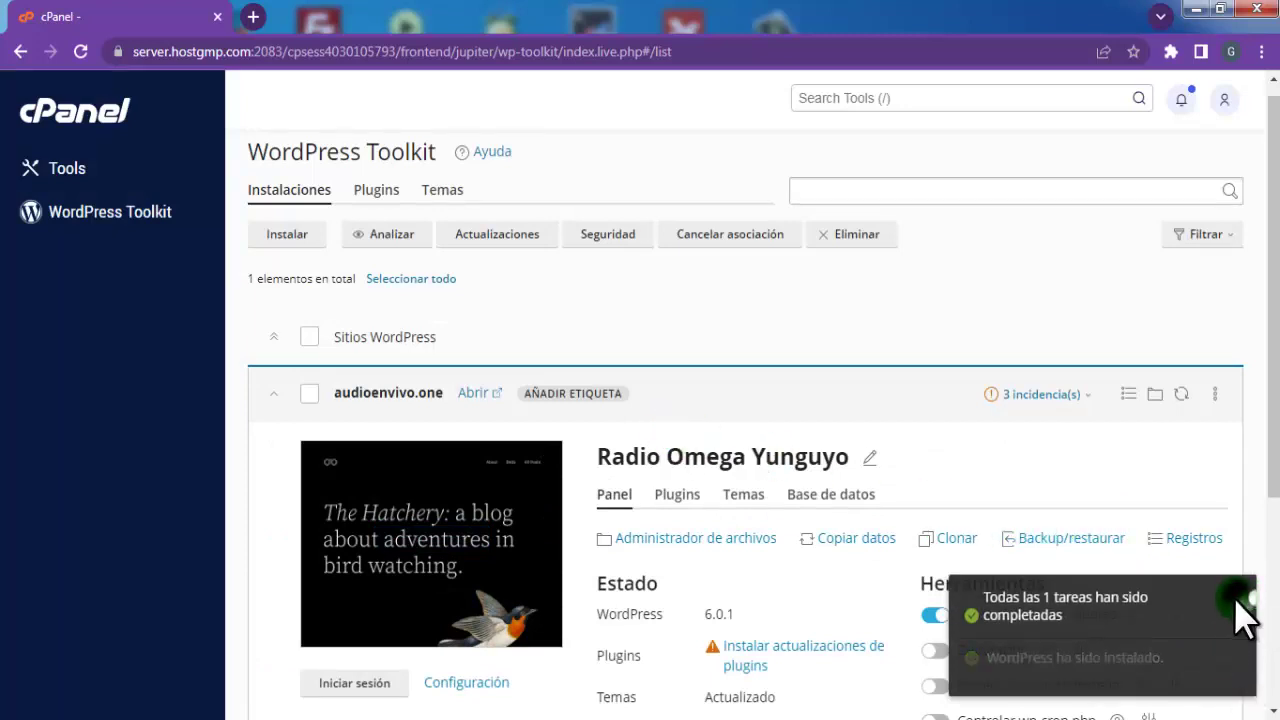
pyautogui.moveTo(1275, 445); pyautogui.dragTo(1274, 556)
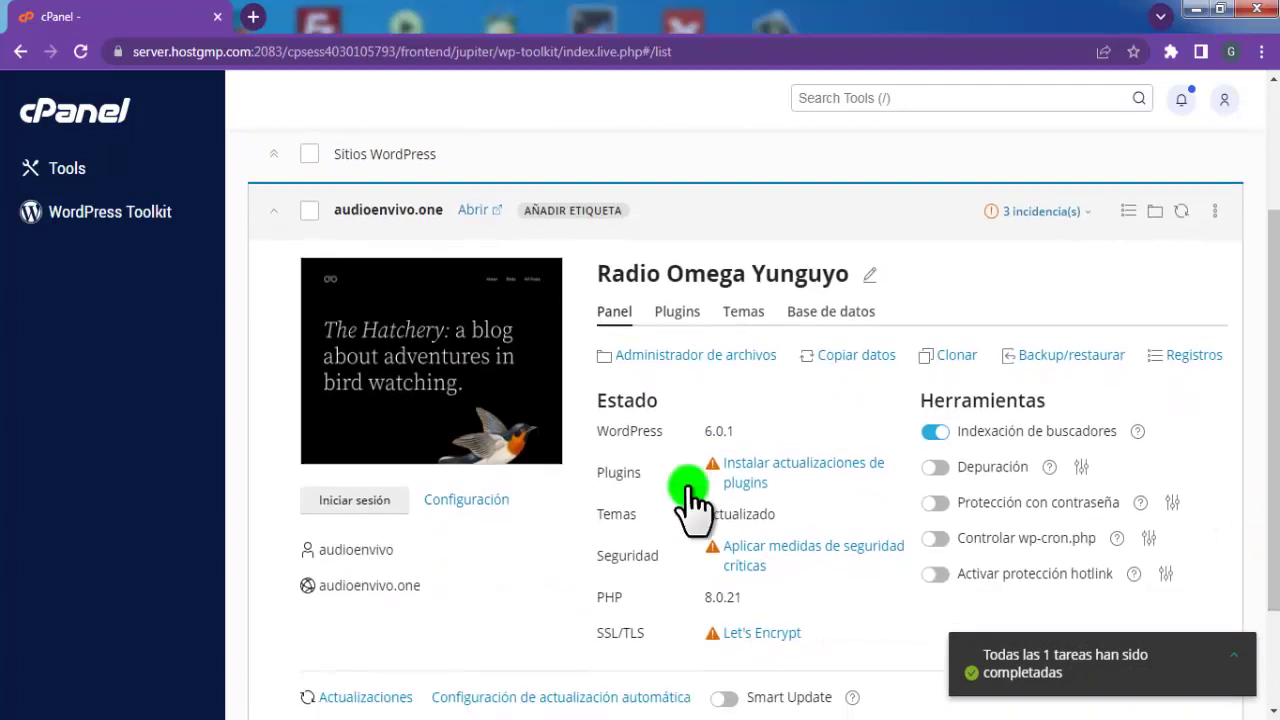
# Load the copied domain audioenvivo.one in a new tab, view the homepage, then close it
pyautogui.moveTo(432, 588); pyautogui.dragTo(312, 588)
pyautogui.hotkey('ctrl', 'c')
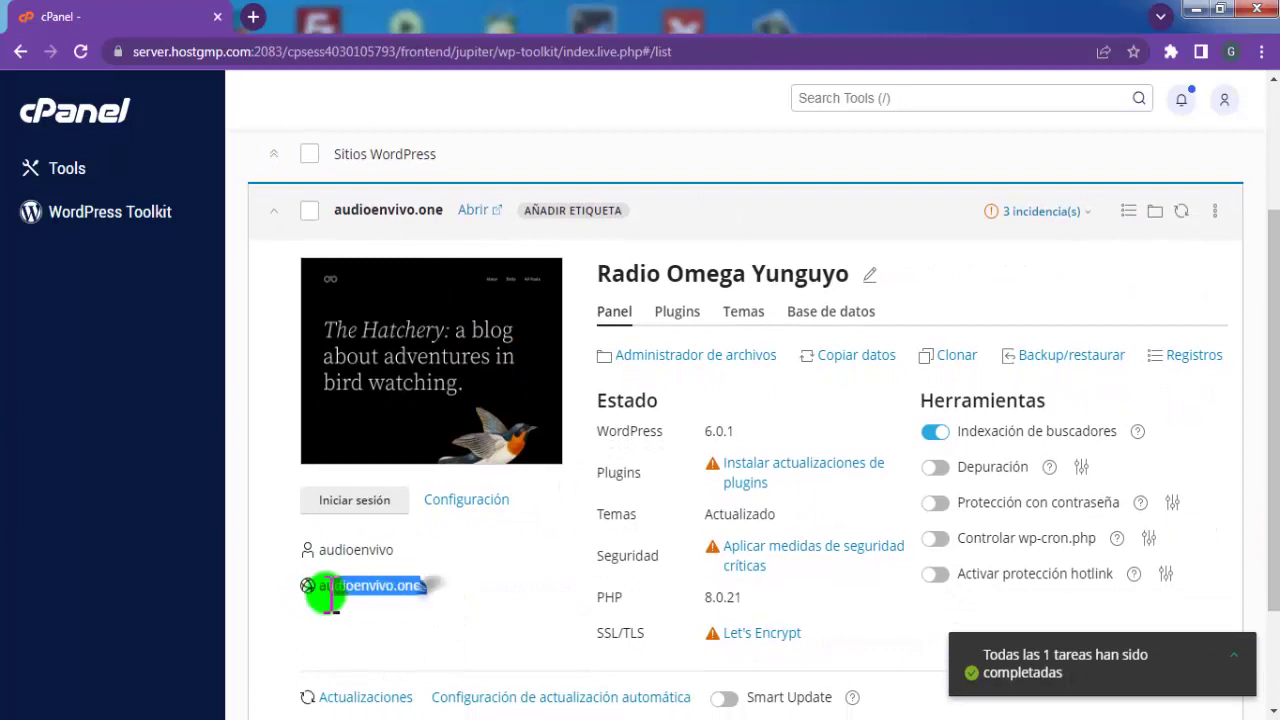
pyautogui.rightClick(334, 588)
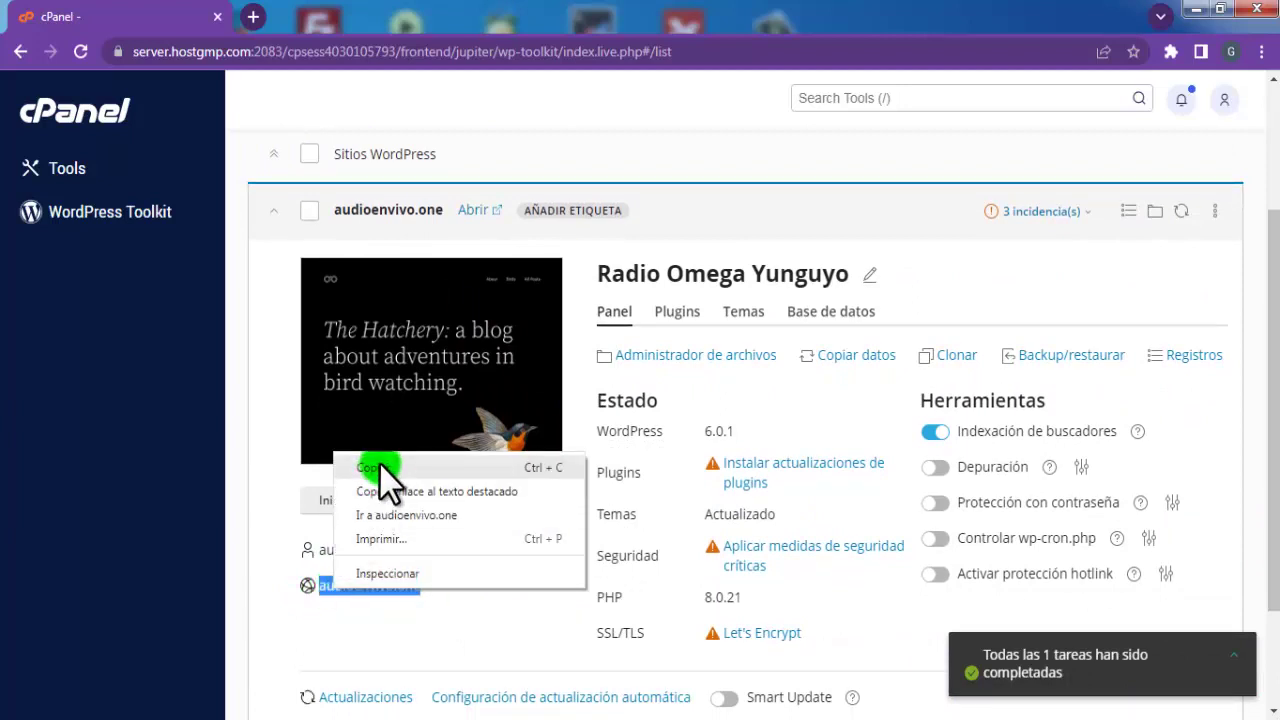
pyautogui.click(379, 465)
pyautogui.click(253, 17)
pyautogui.rightClick(228, 50)
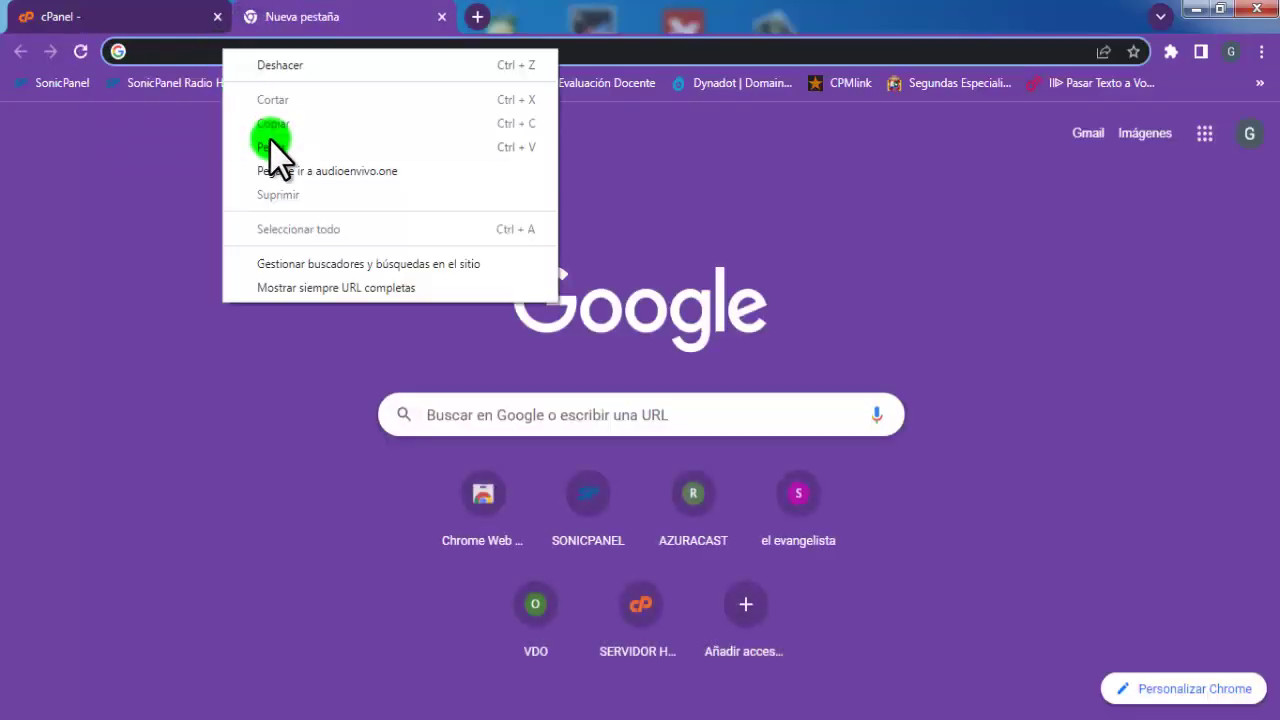
pyautogui.click(273, 141)
pyautogui.press('Return')
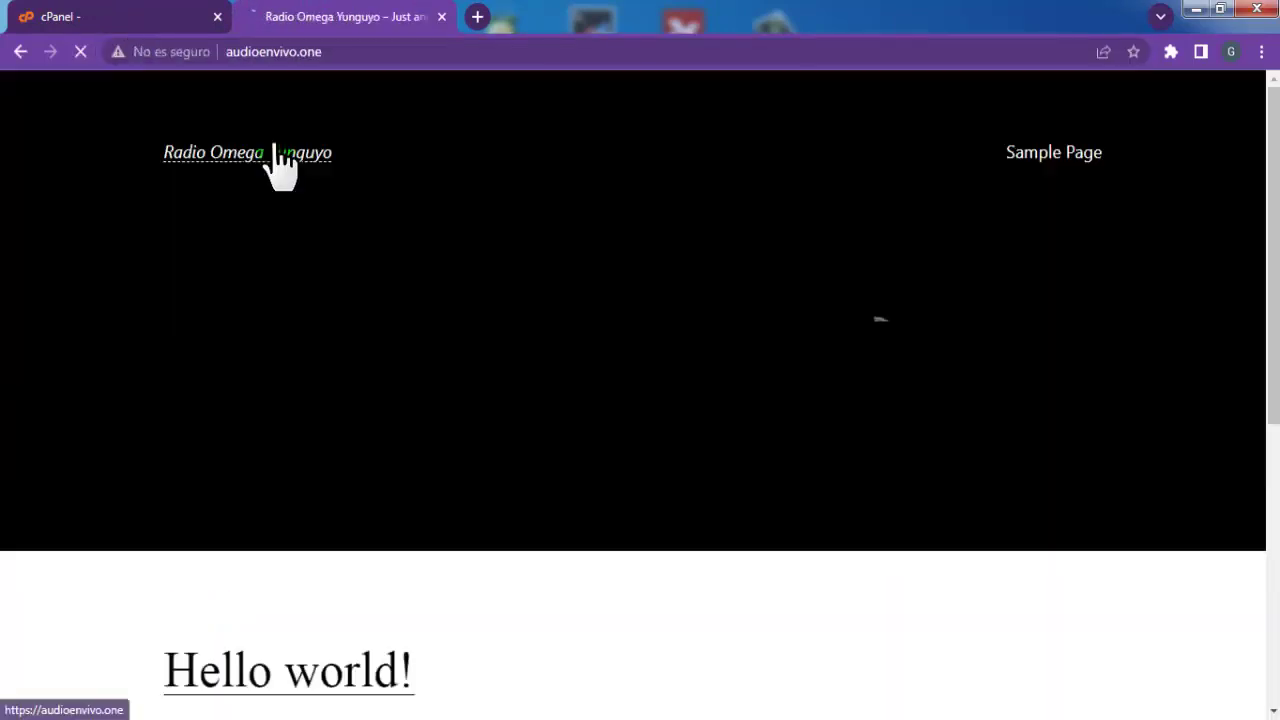
pyautogui.scroll(-4, 280, 166)
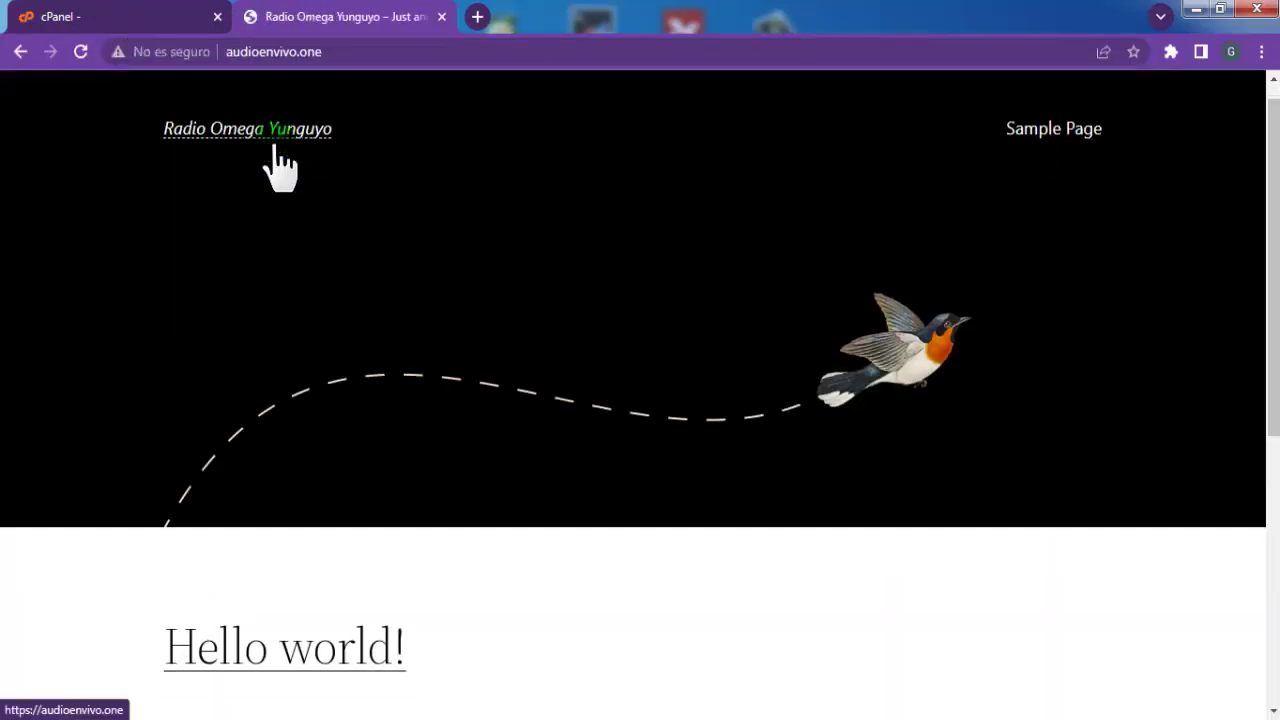
pyautogui.scroll(4, 280, 166)
pyautogui.click(441, 16)
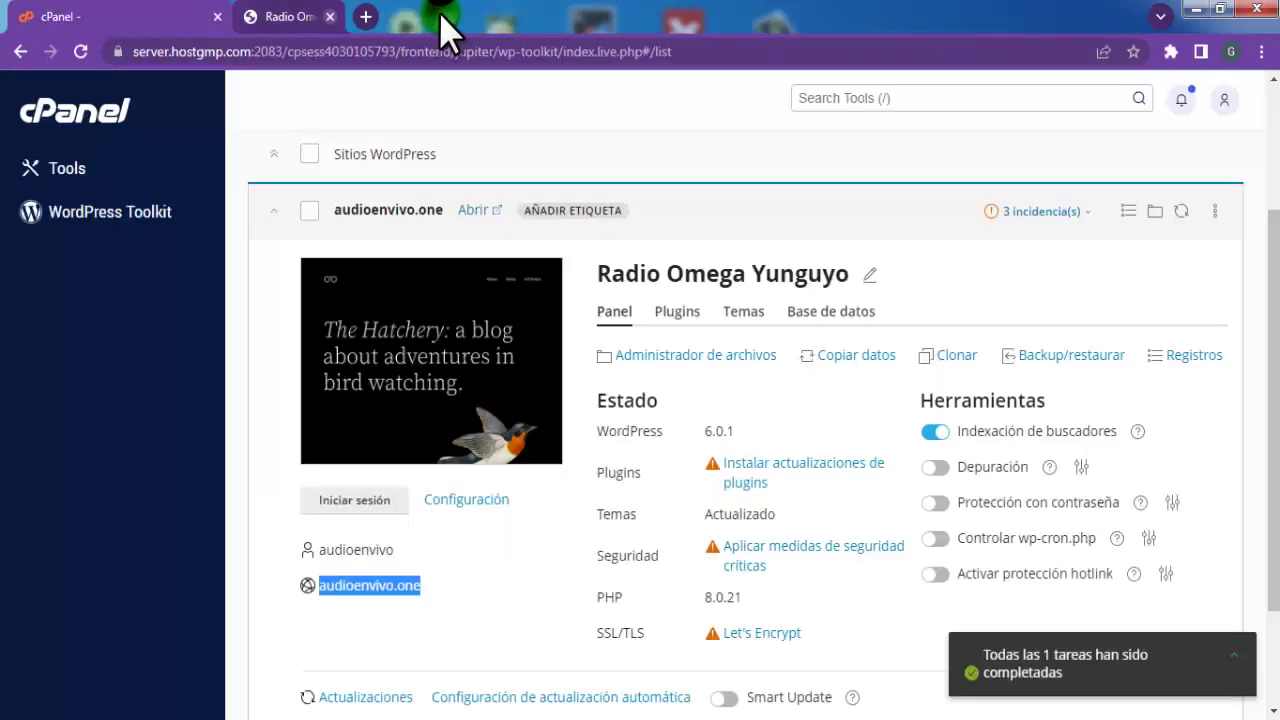
pyautogui.scroll(2, 716, 325)
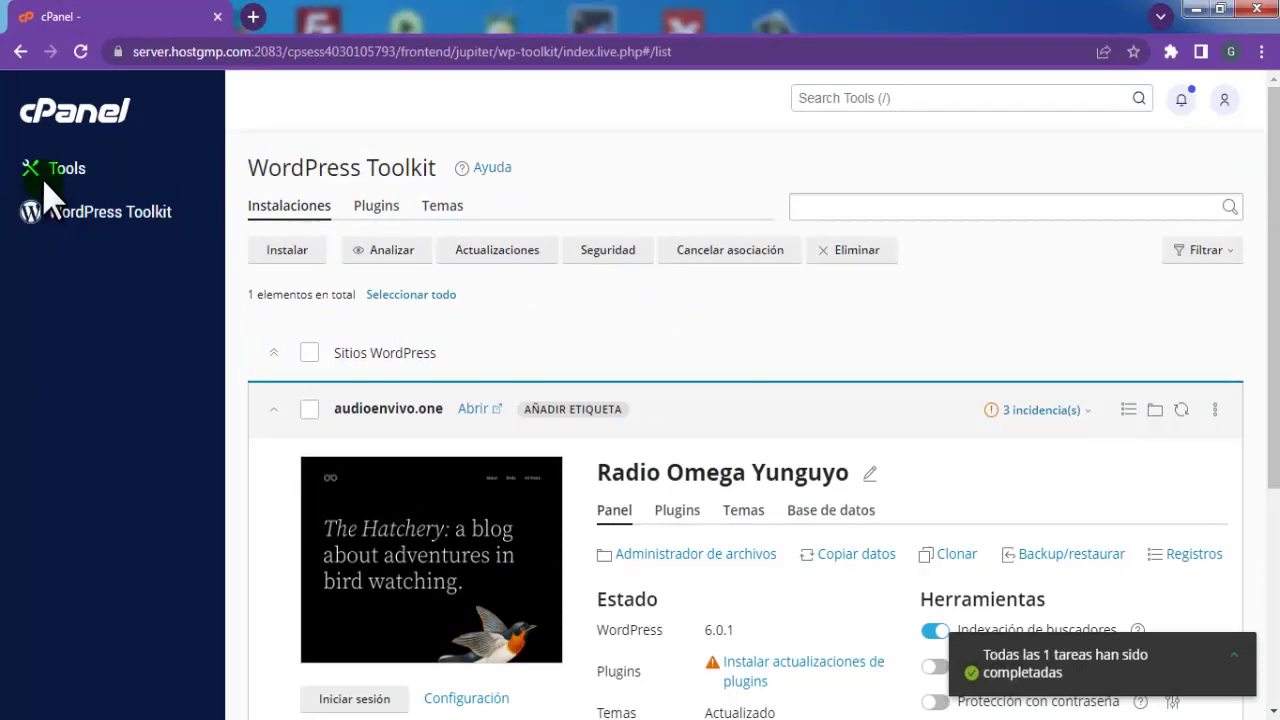
# Open the main domain audioenvivo.one from the cPanel Tools page in its own tab
pyautogui.click(80, 125)
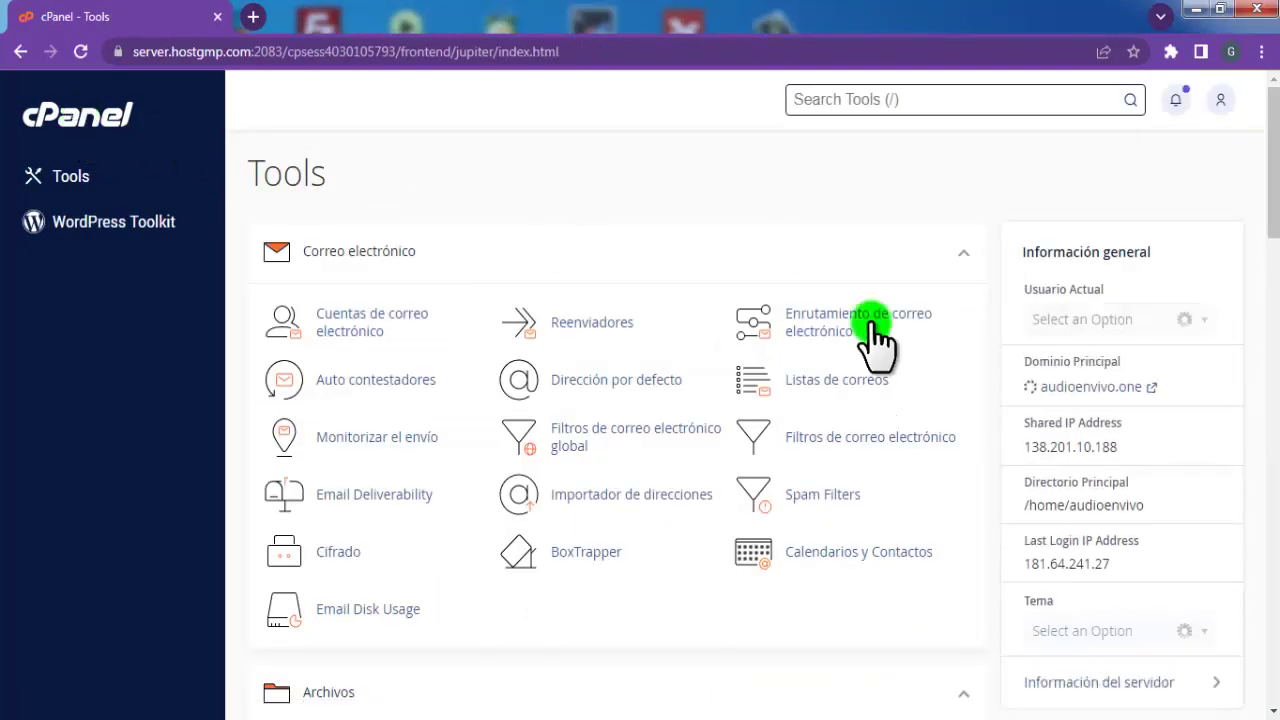
pyautogui.click(1077, 386)
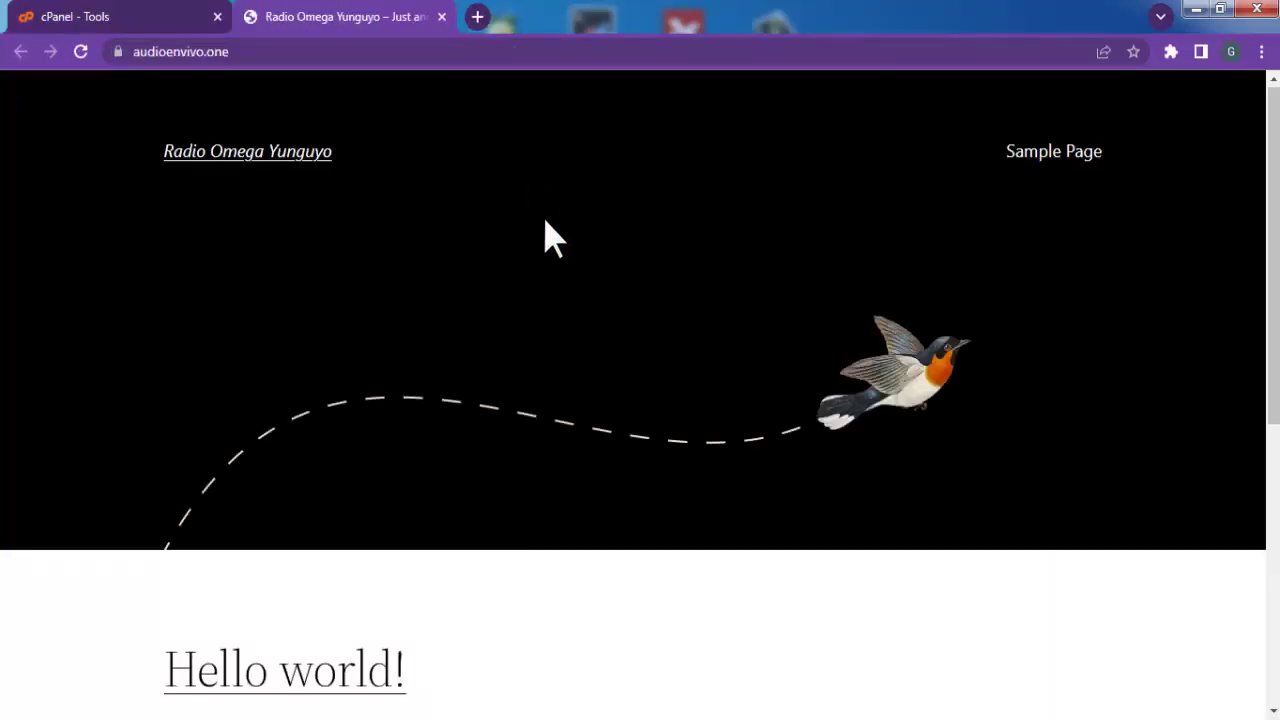
pyautogui.scroll(-5, 546, 222)
pyautogui.scroll(6, 546, 222)
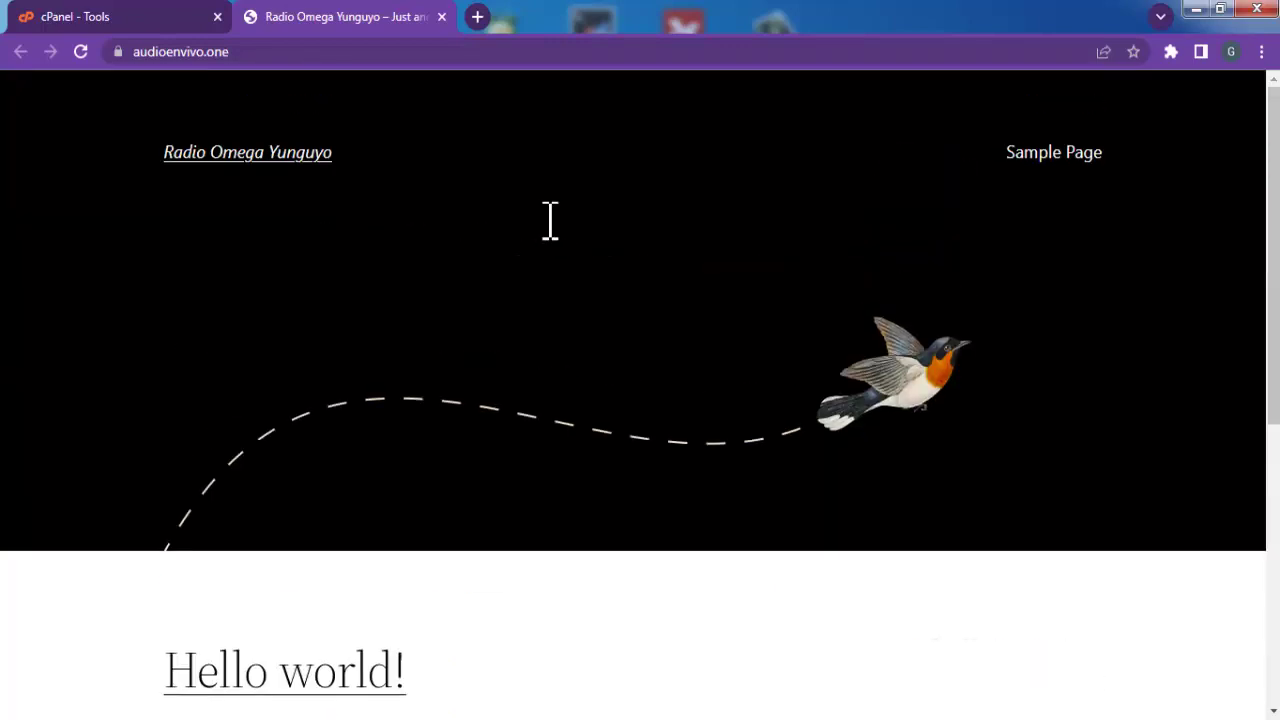
pyautogui.click(75, 27)
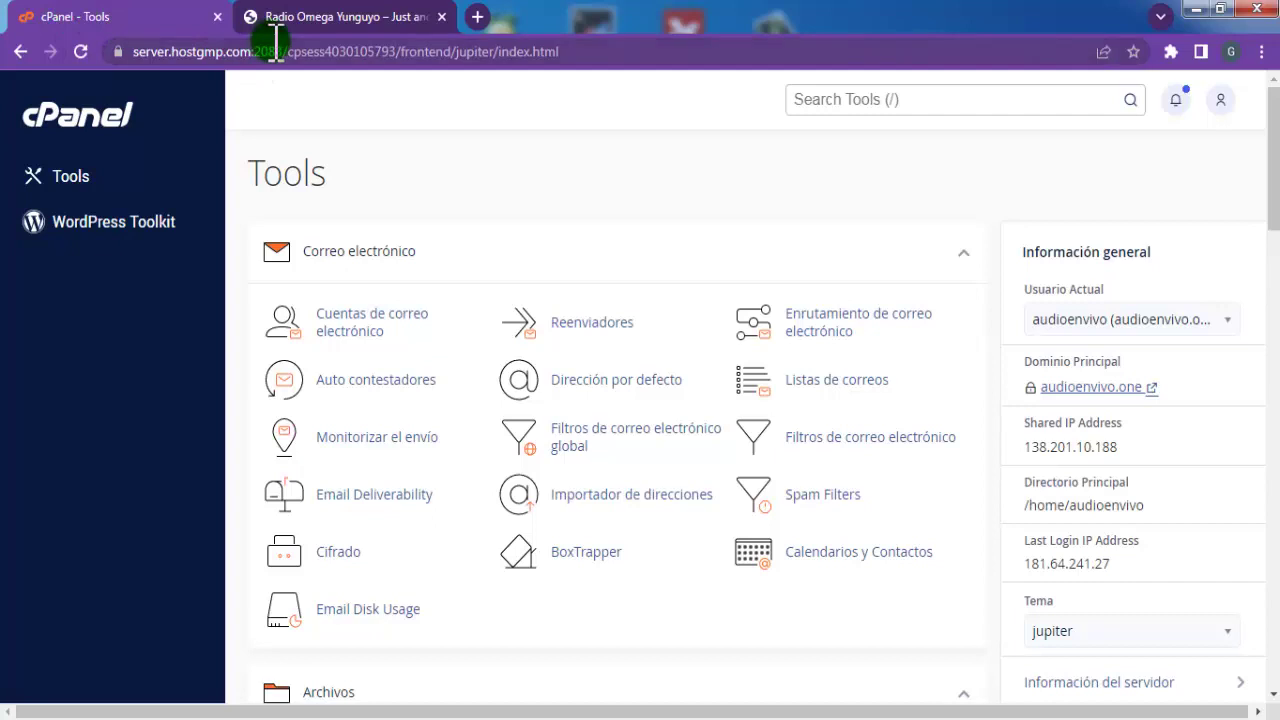
pyautogui.click(330, 32)
pyautogui.click(264, 60)
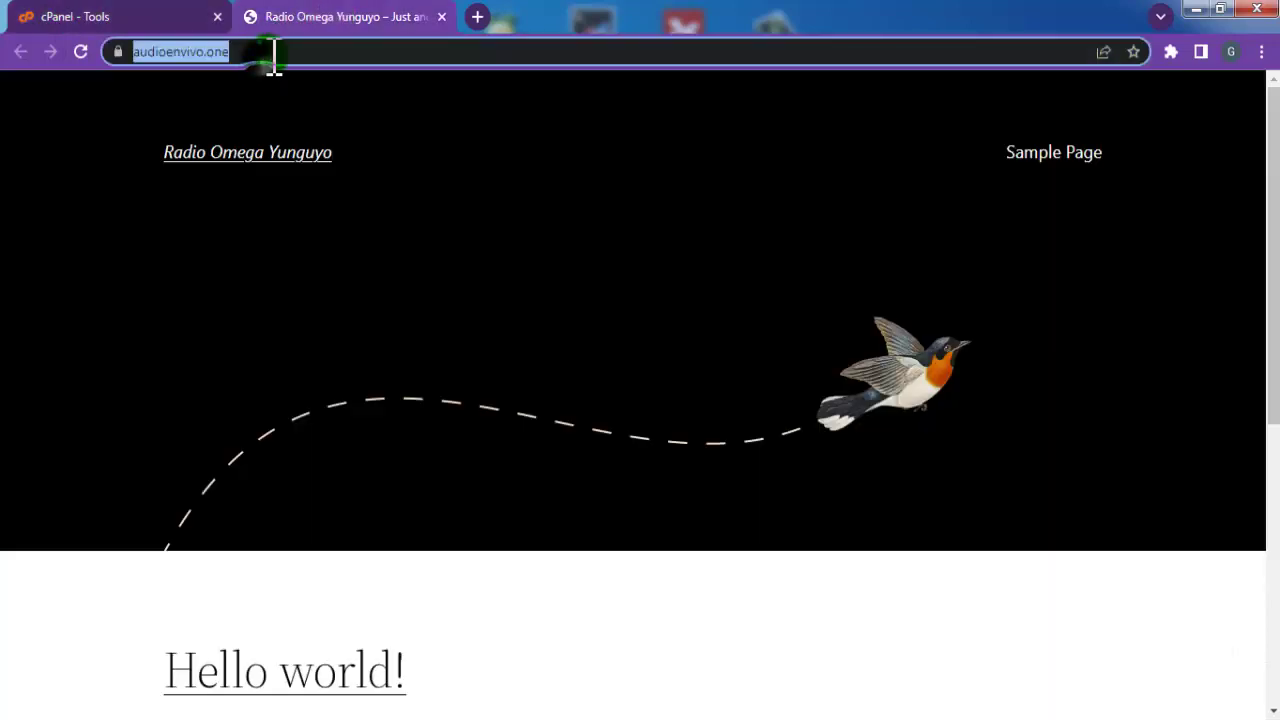
# Load audioenvivo.one/wp-admin and bring the Notepad credentials note forward
pyautogui.click(326, 60)
pyautogui.write('//')
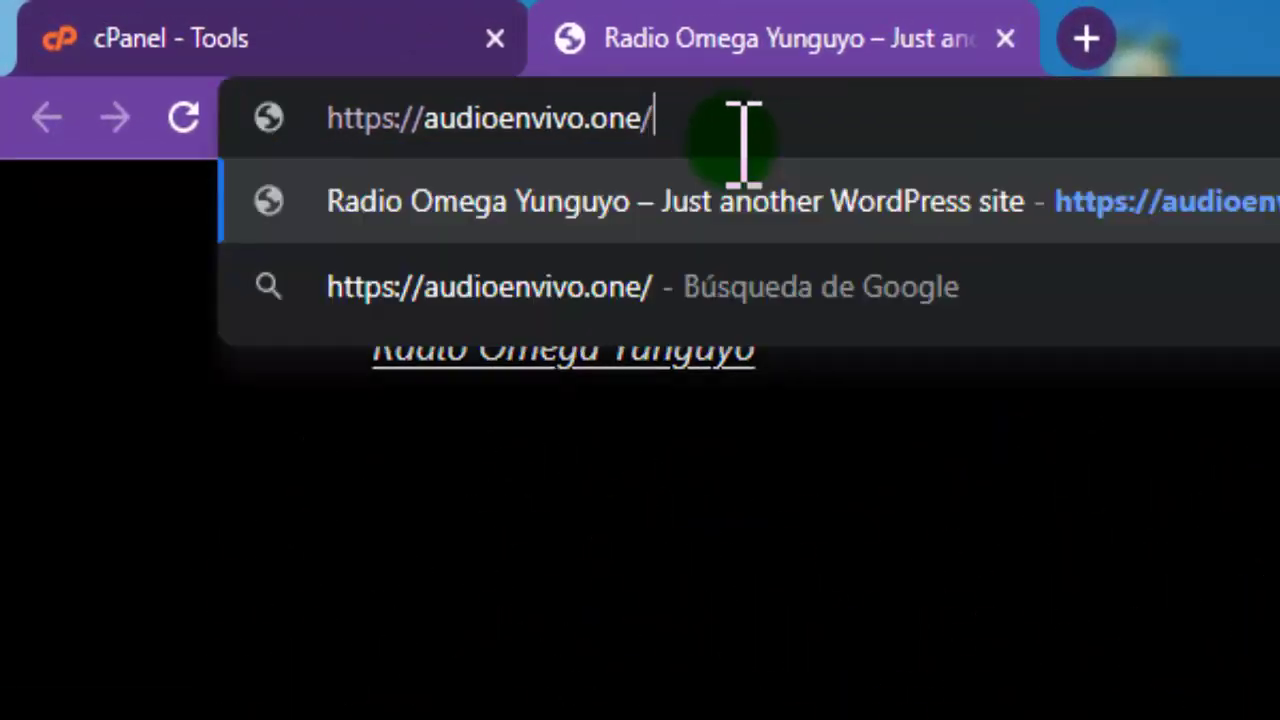
pyautogui.write('wp')
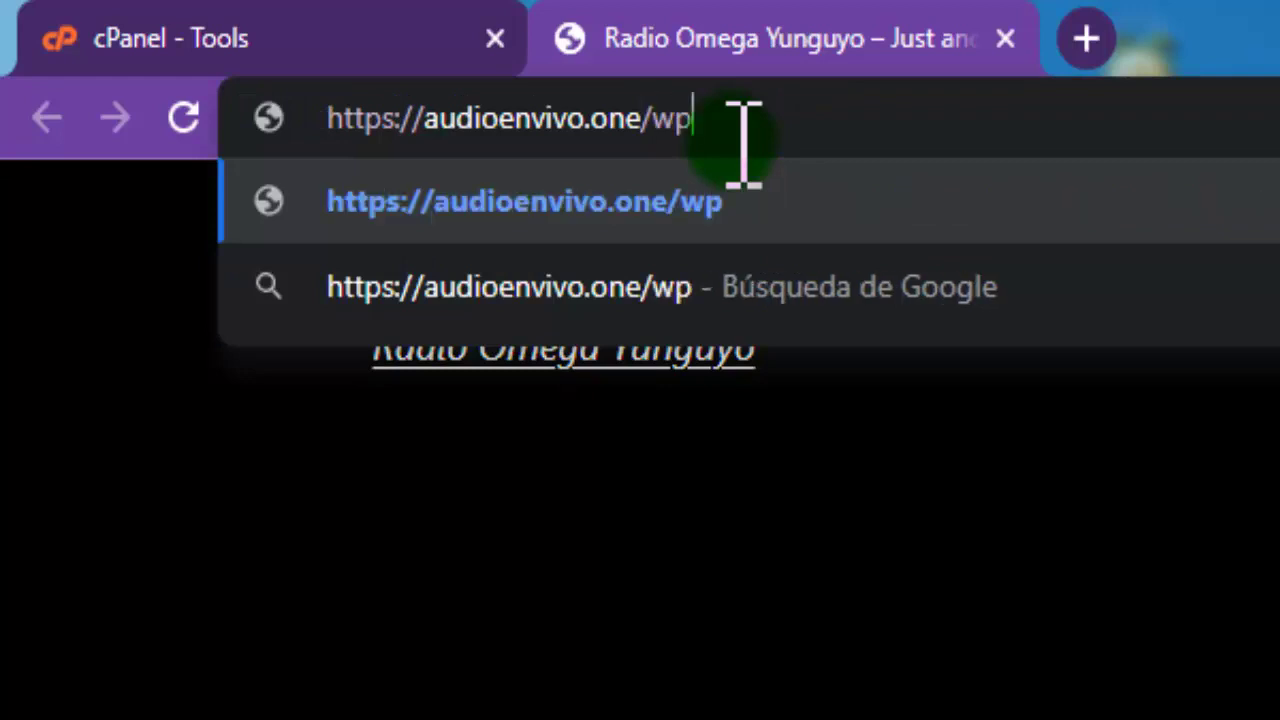
pyautogui.write('-admin')
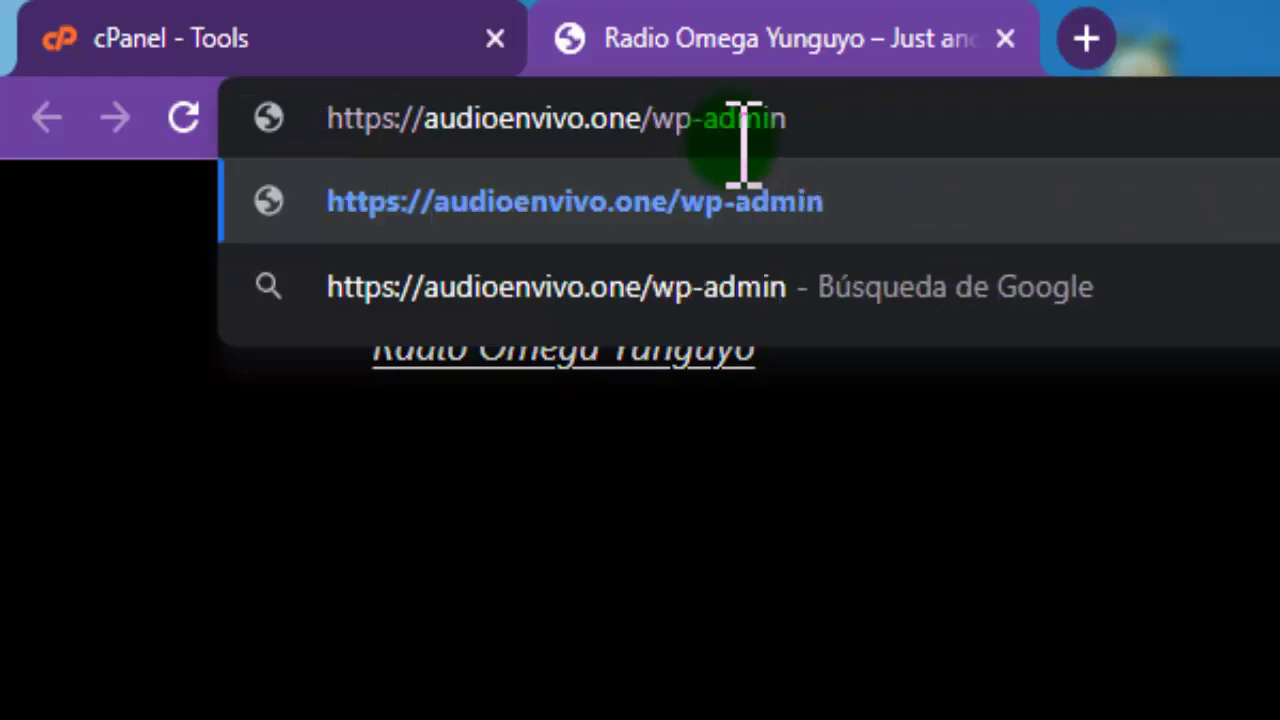
pyautogui.press('Return')
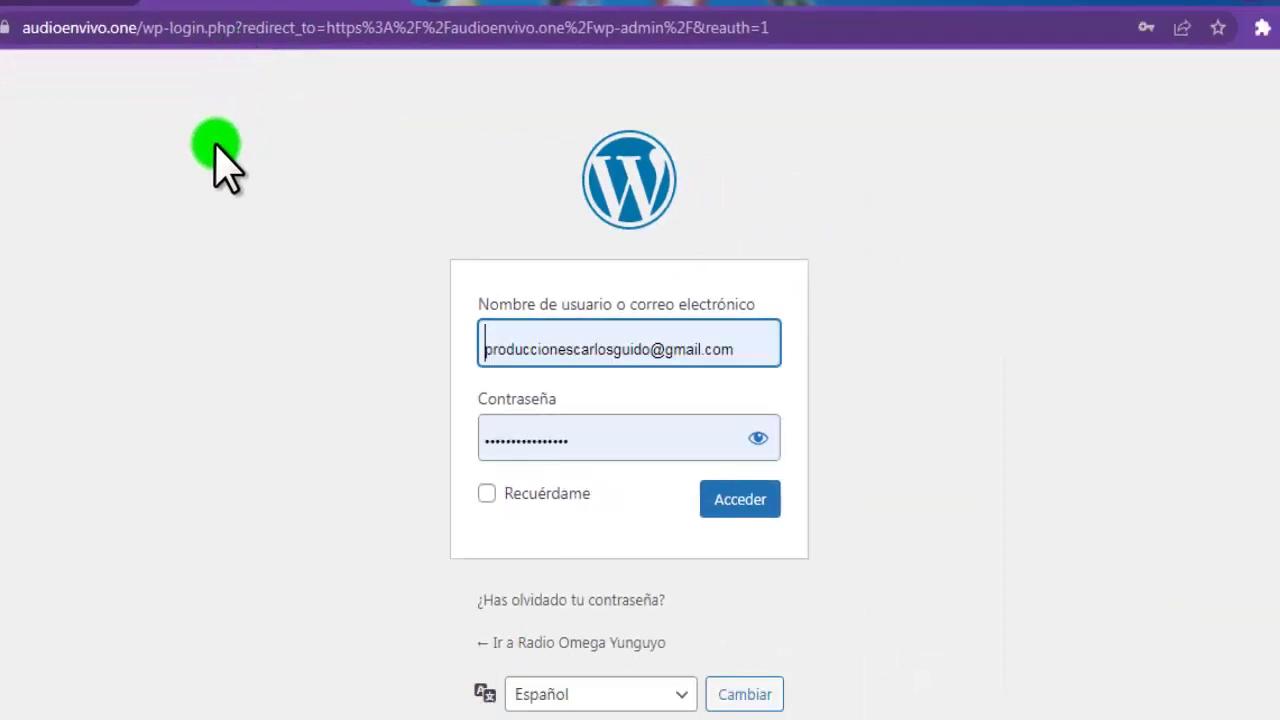
pyautogui.hotkey('alt', 'Tab')
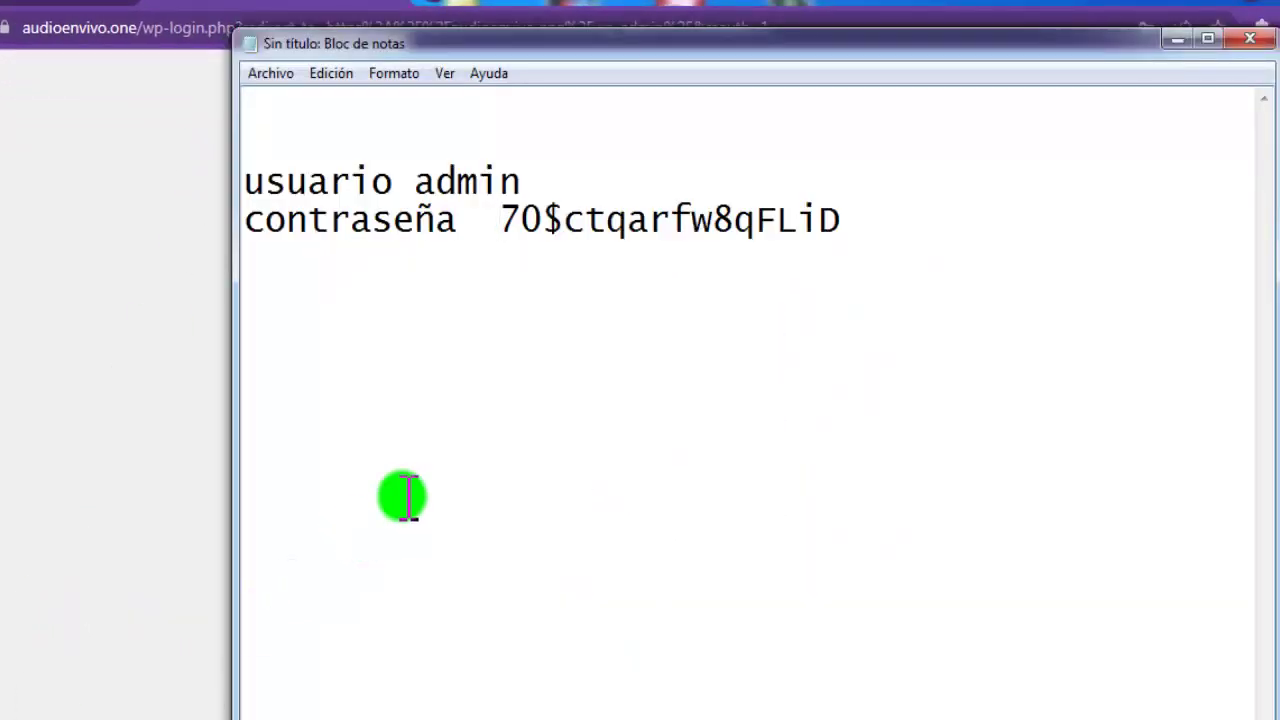
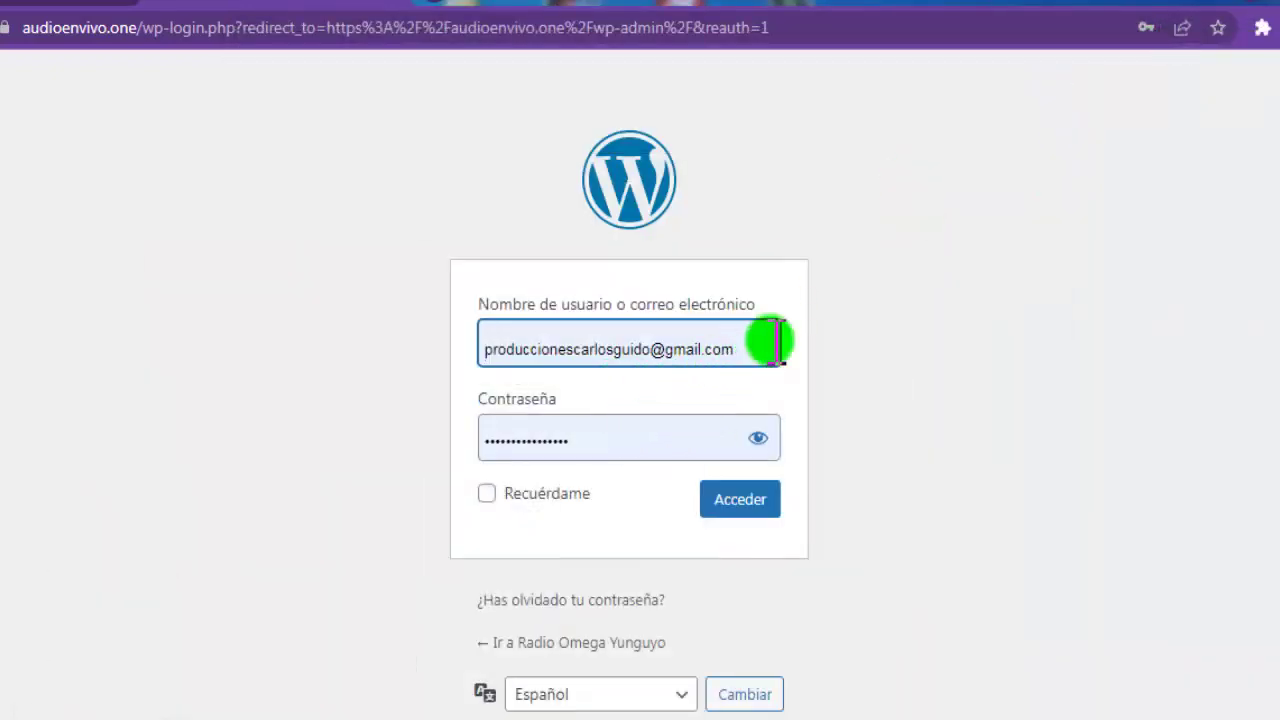
# Clear the saved e-mail from the username field and empty the password field
pyautogui.moveTo(749, 343); pyautogui.dragTo(427, 367)
pyautogui.press('BackSpace')
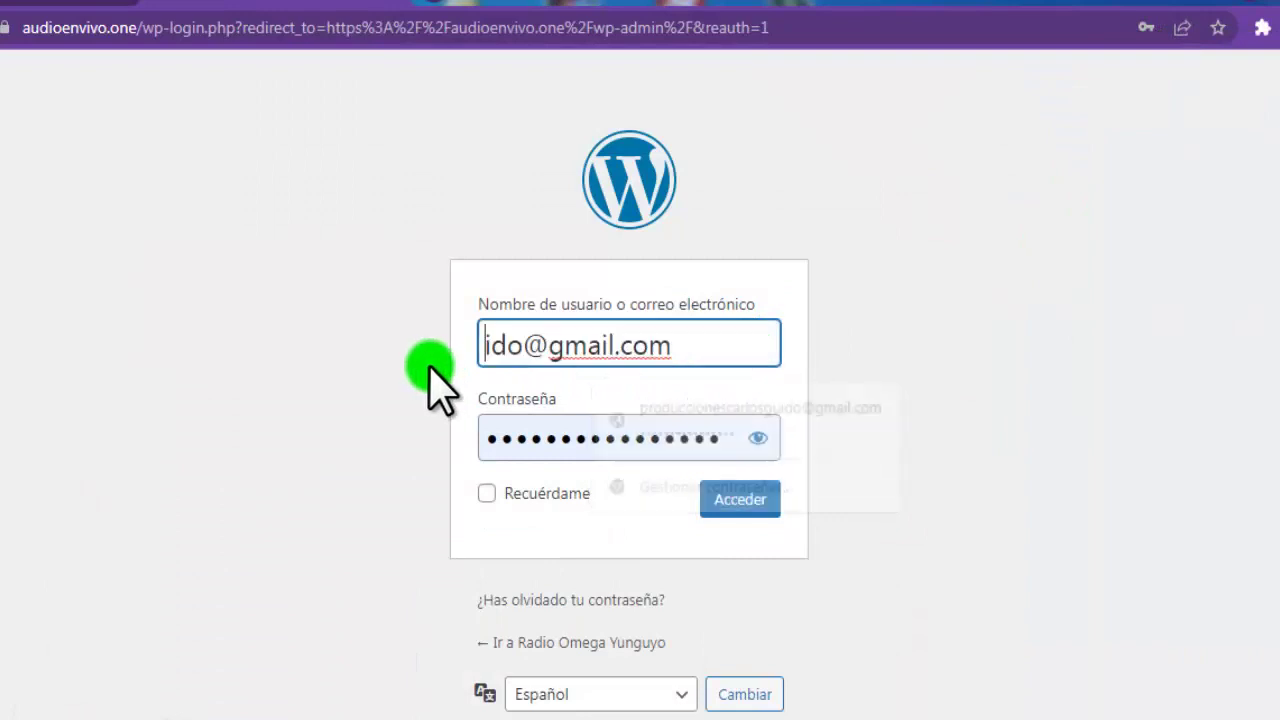
pyautogui.moveTo(700, 345); pyautogui.dragTo(352, 386)
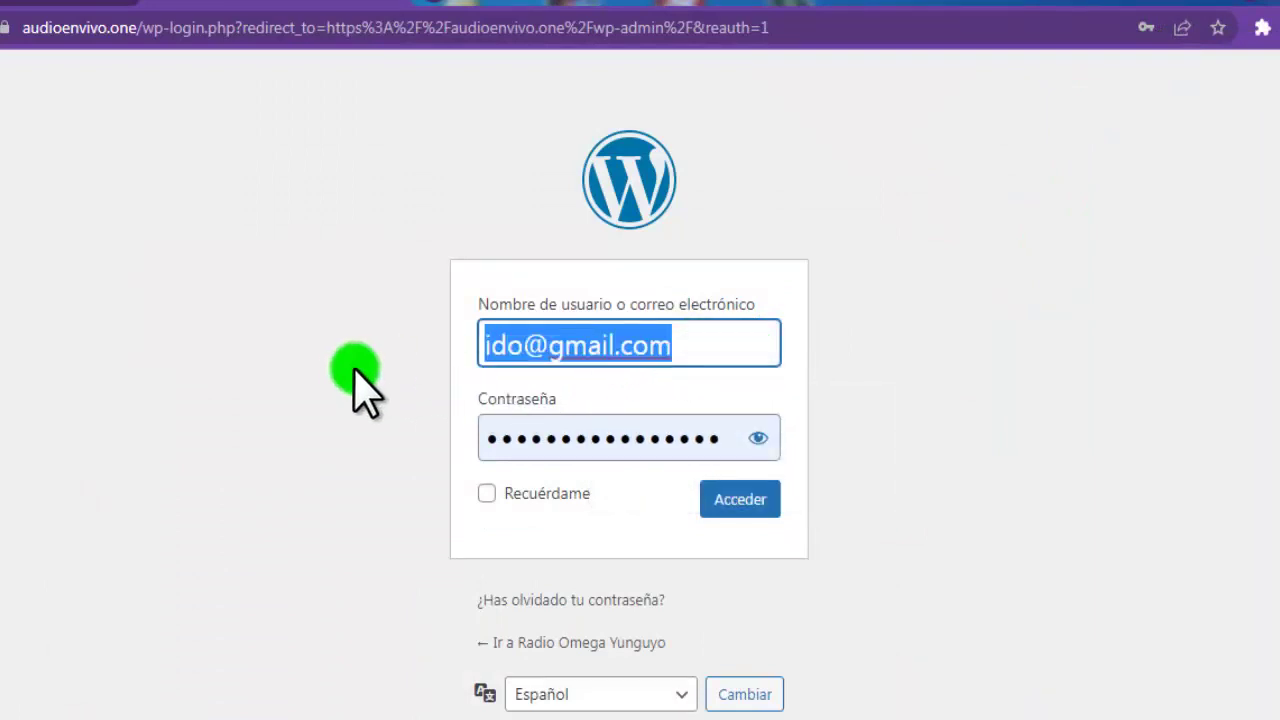
pyautogui.press('BackSpace')
pyautogui.click(543, 443)
pyautogui.doubleClick(533, 440)
pyautogui.press('BackSpace')
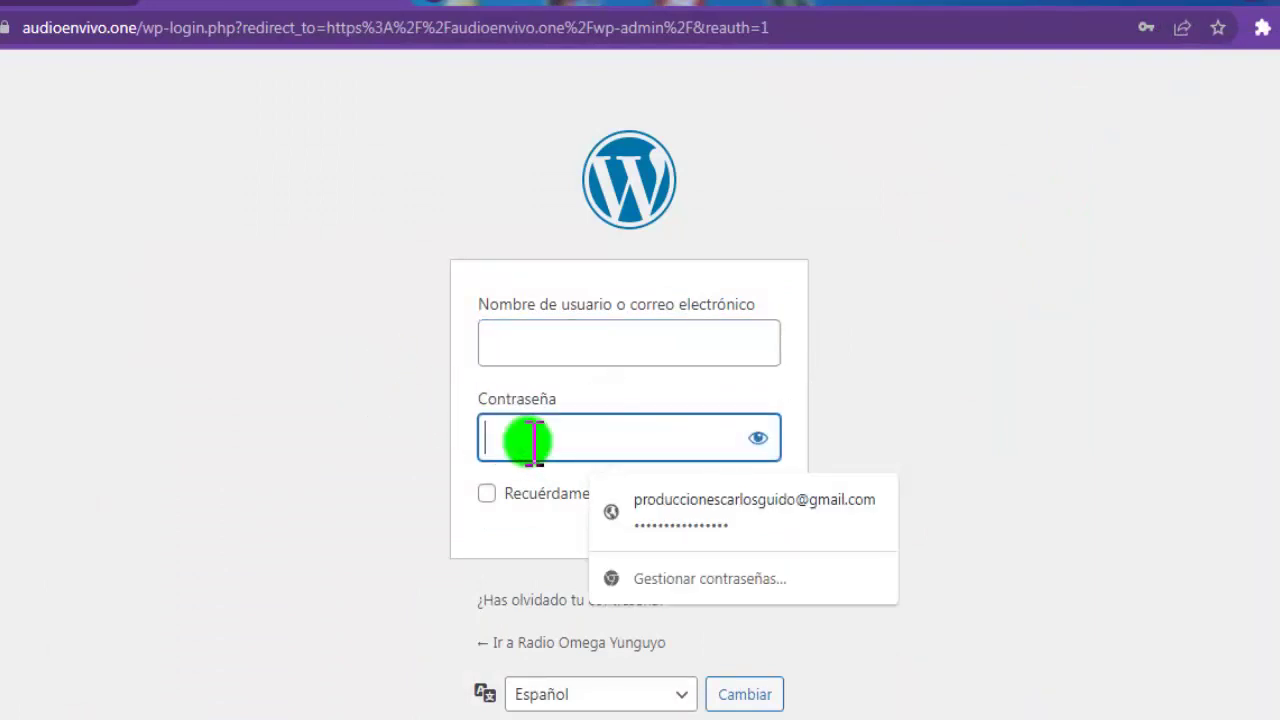
# Enter username admin, paste the saved password, tick Recuérdame and submit the login
pyautogui.click(527, 343)
pyautogui.write('admin')
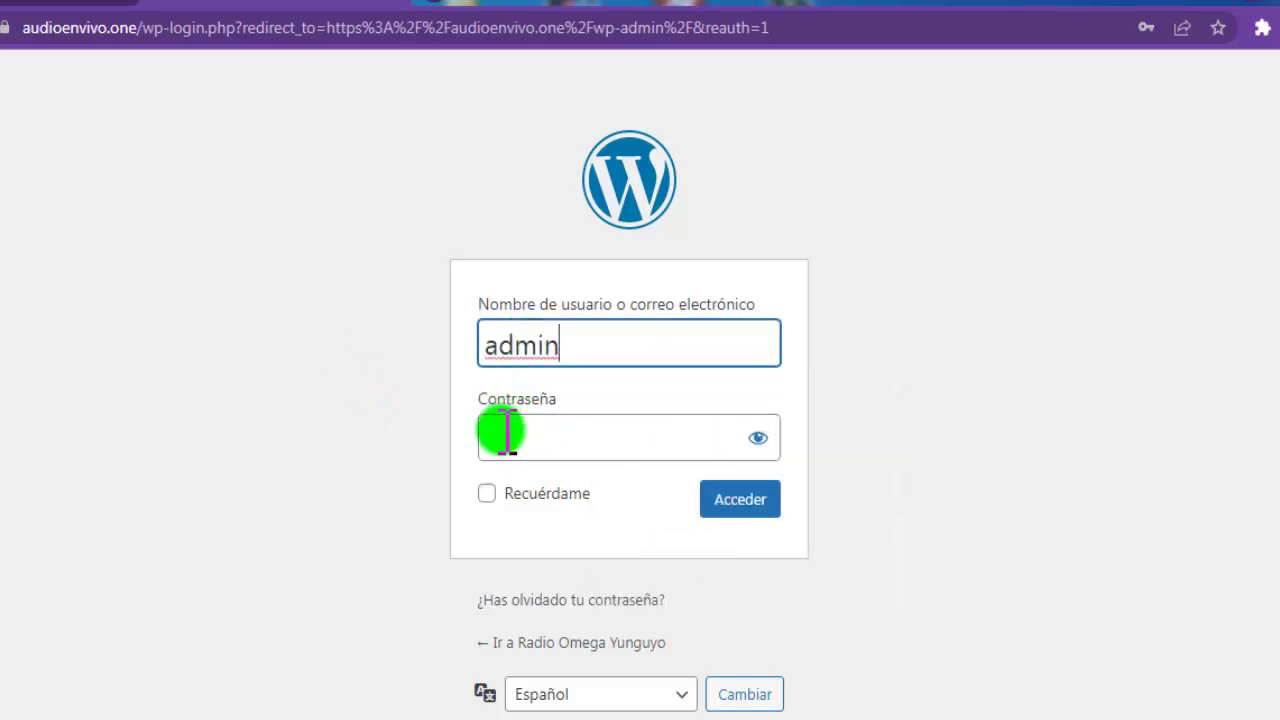
pyautogui.click(503, 432)
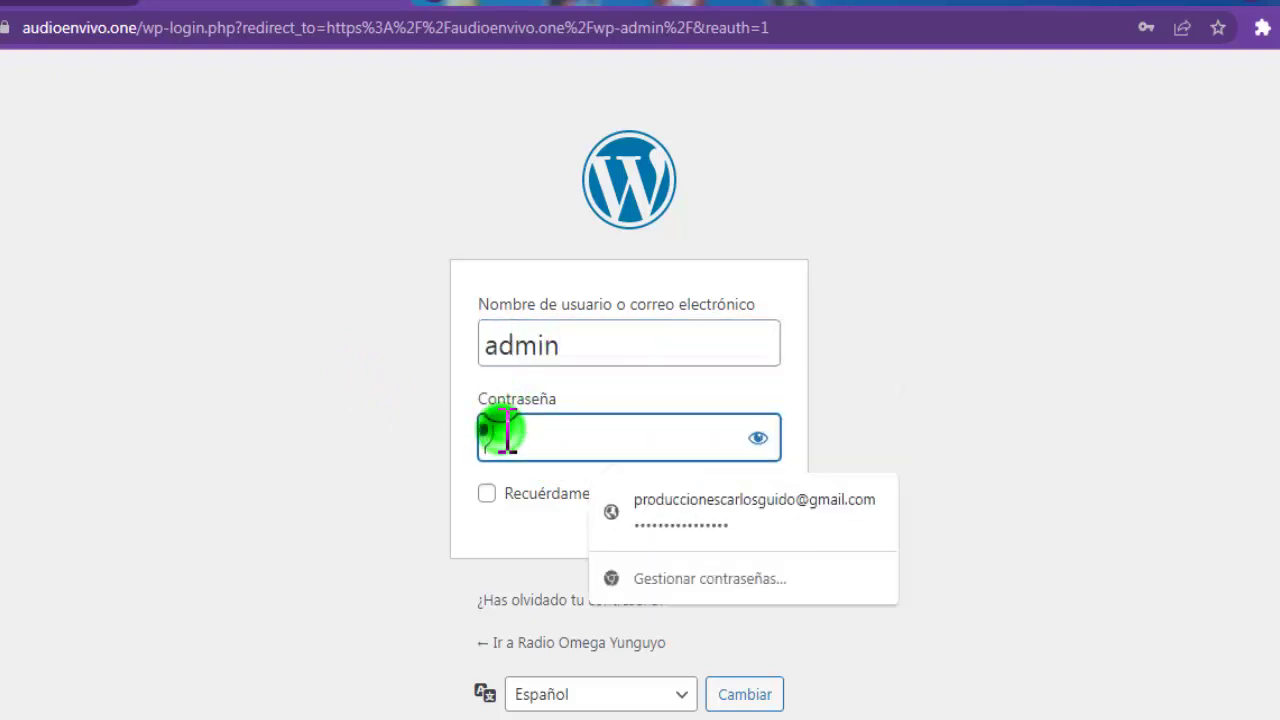
pyautogui.hotkey('ctrl', 'v')
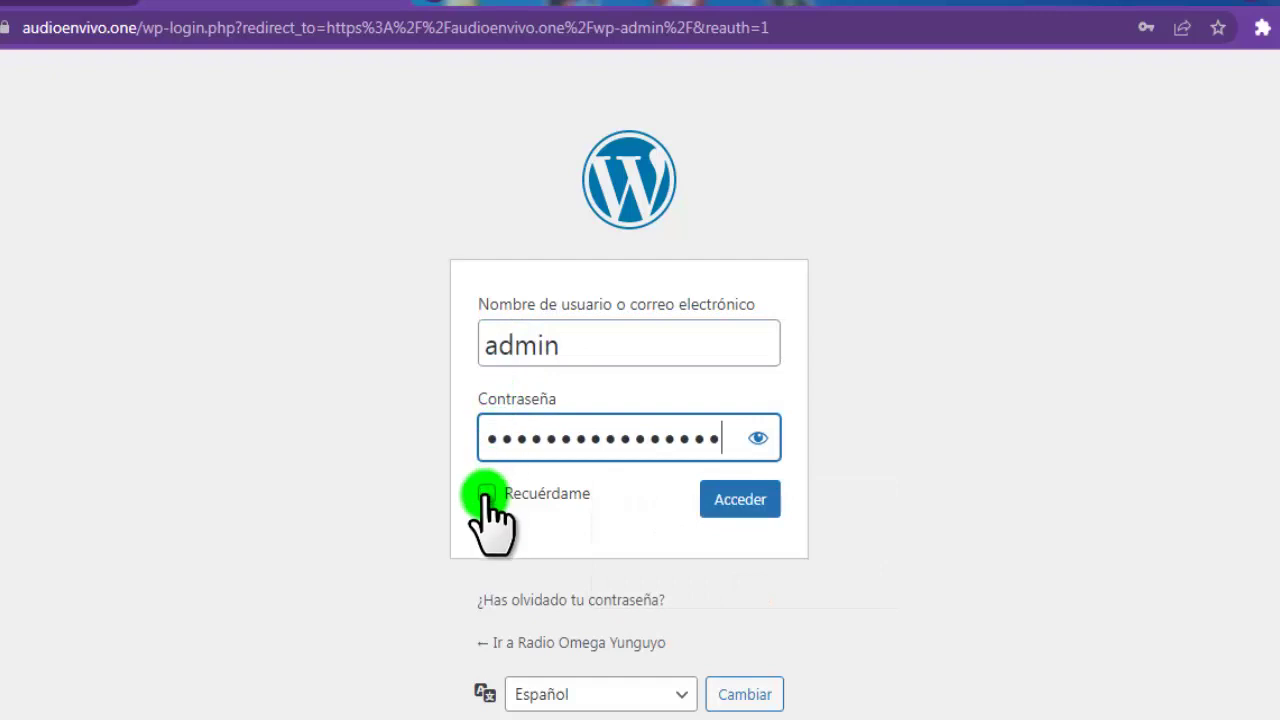
pyautogui.click(487, 493)
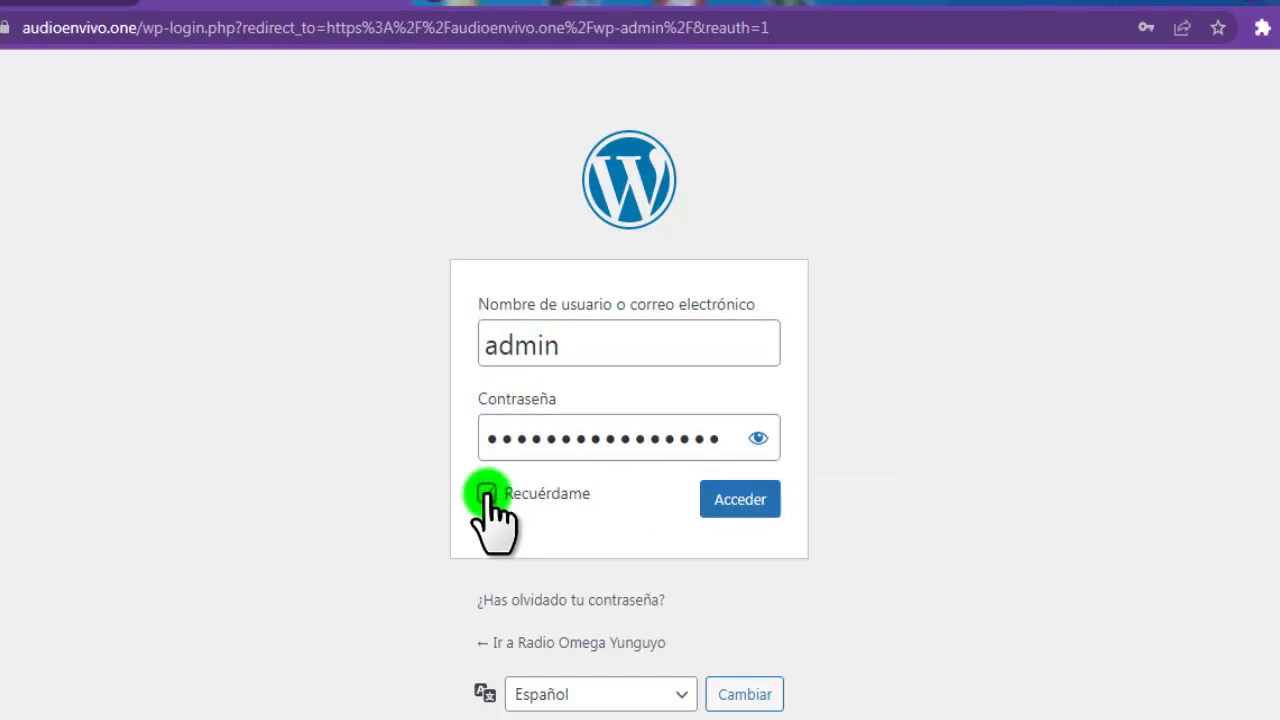
pyautogui.click(742, 500)
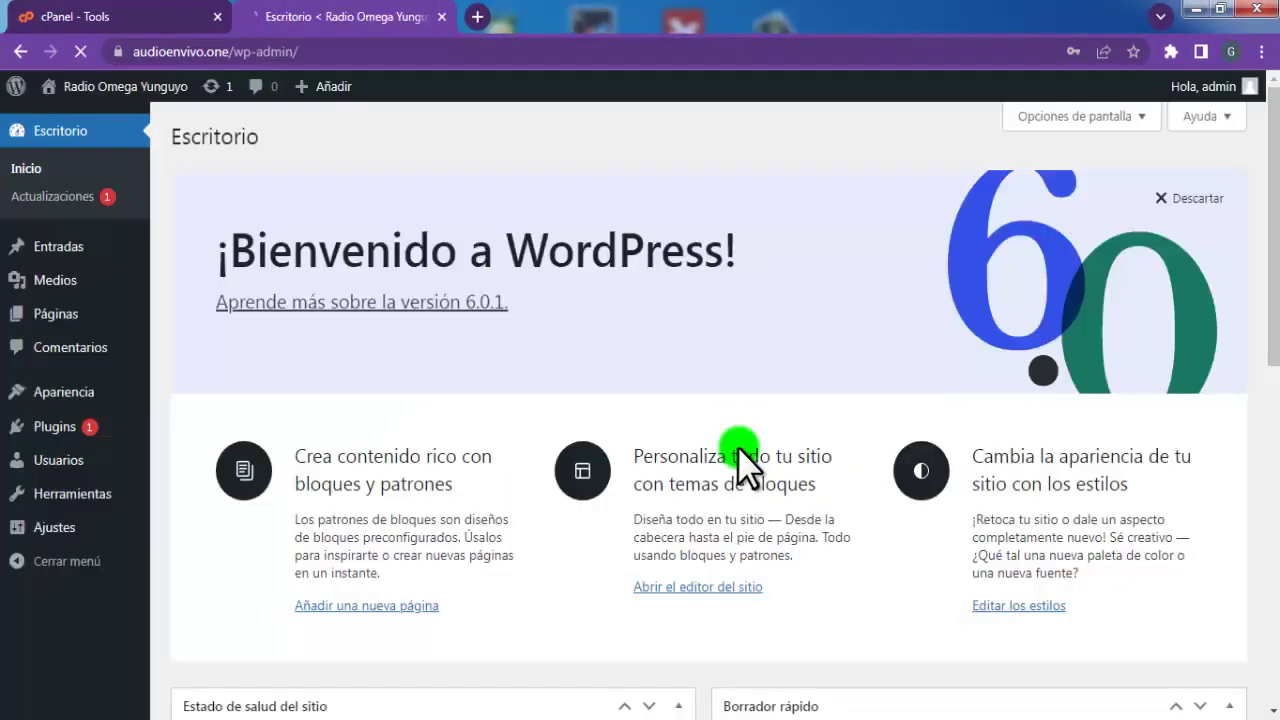
# Save the password in Chrome and look over the Radio Omega Yunguyo Escritorio dashboard
pyautogui.click(1023, 326)
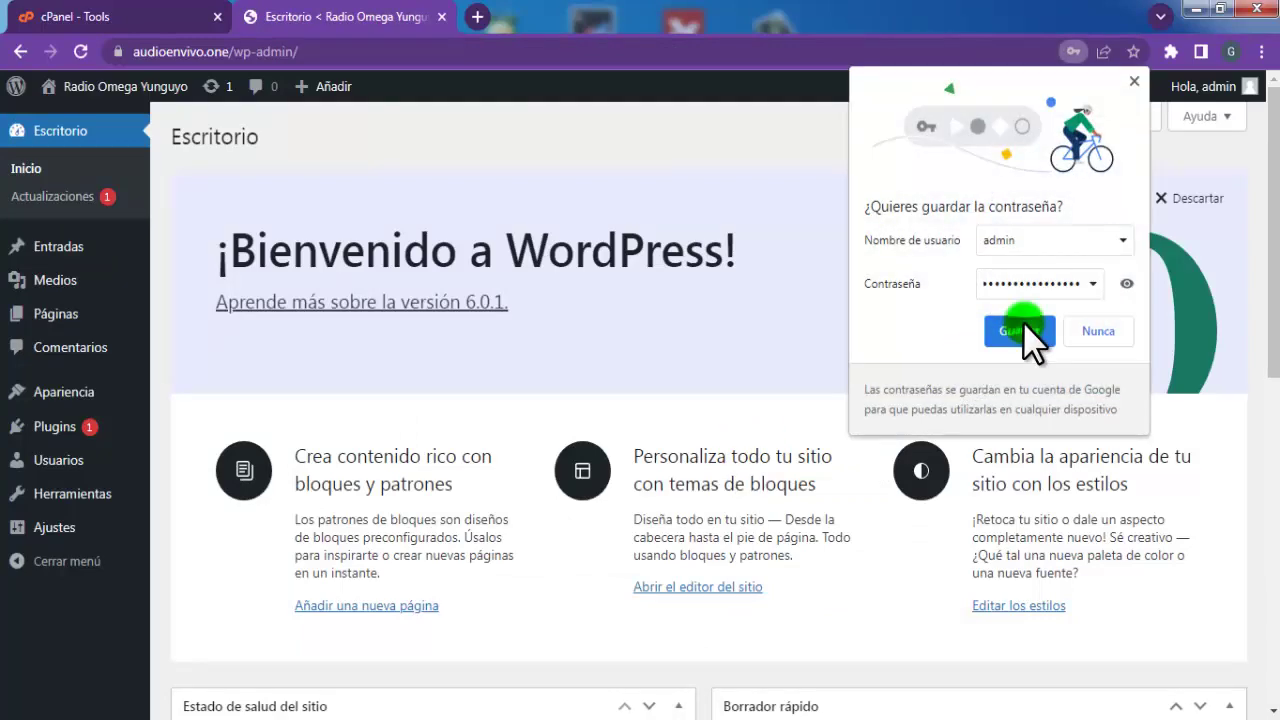
pyautogui.scroll(-8, 550, 405)
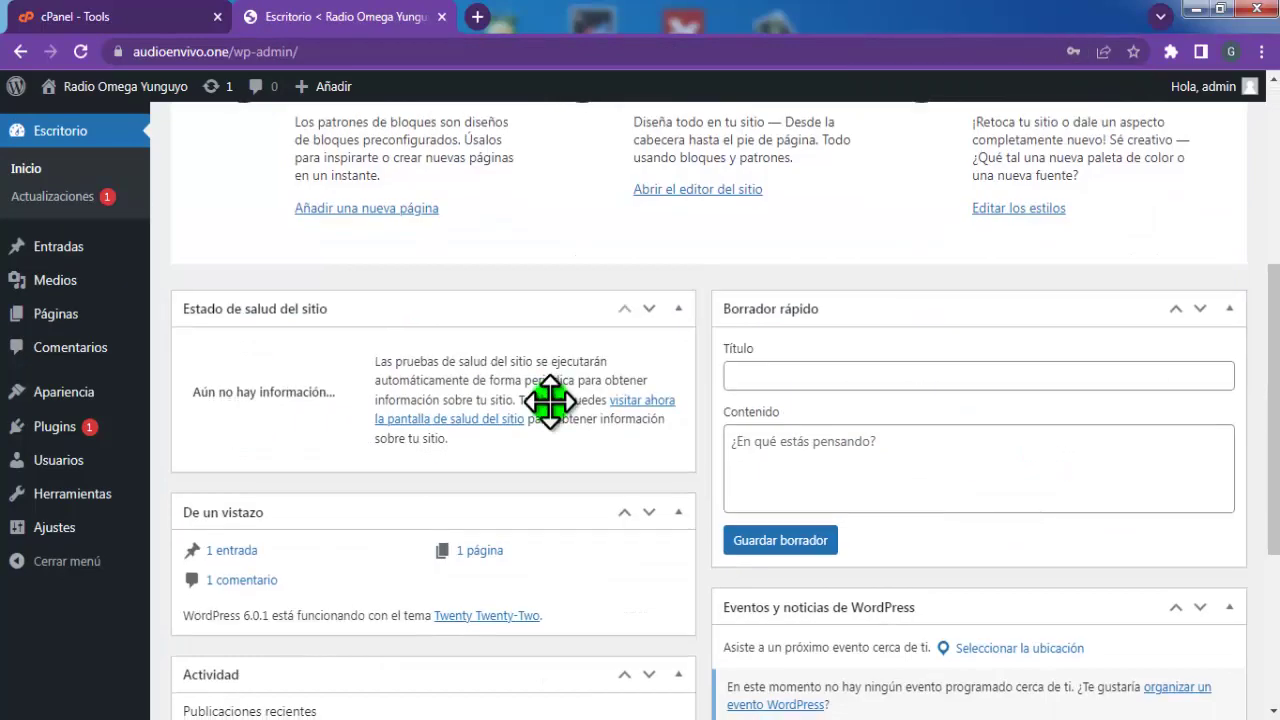
pyautogui.scroll(8, 214, 420)
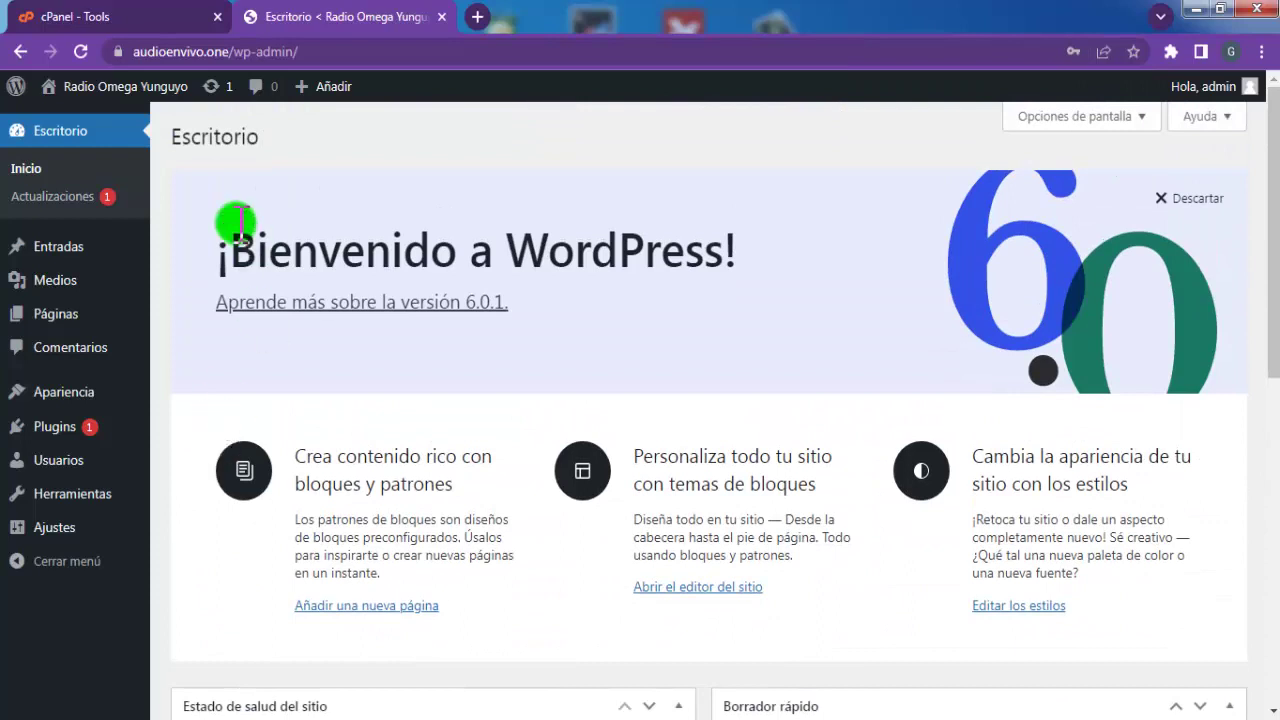
pyautogui.moveTo(63, 405)
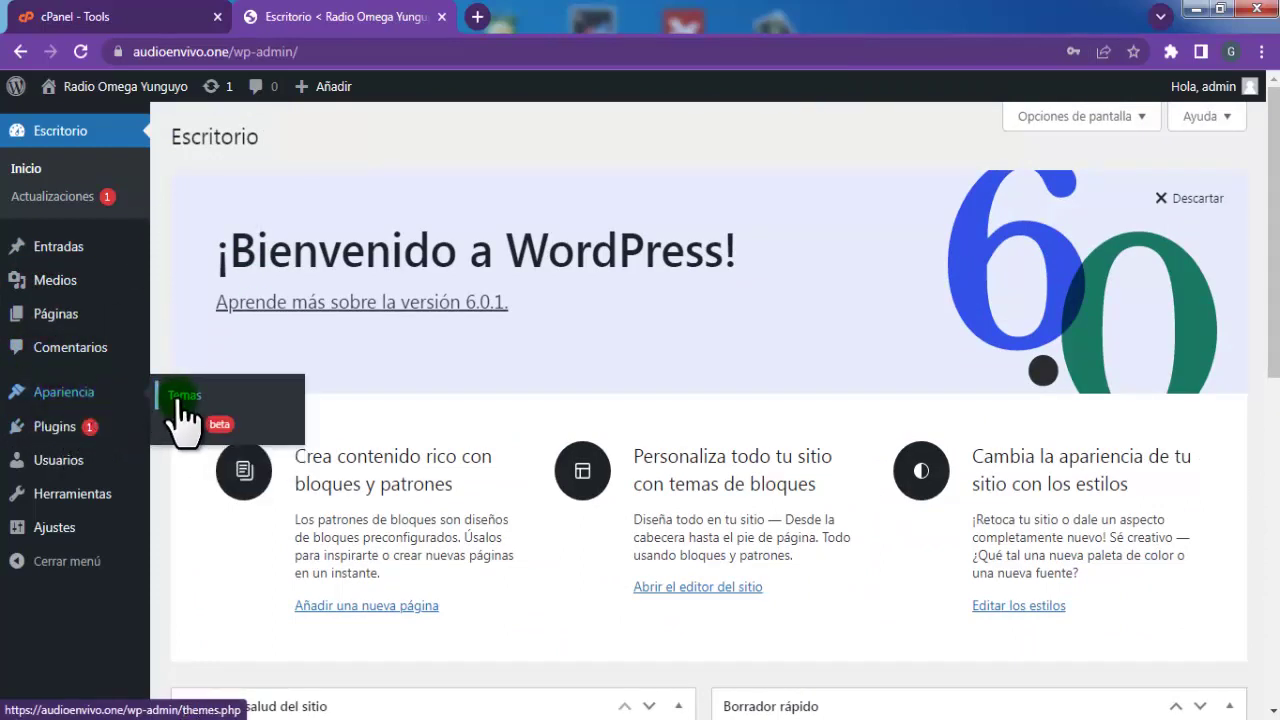
# Open Apariencia > Temas and review the three installed themes, Twenty Twenty-Two active
pyautogui.click(184, 398)
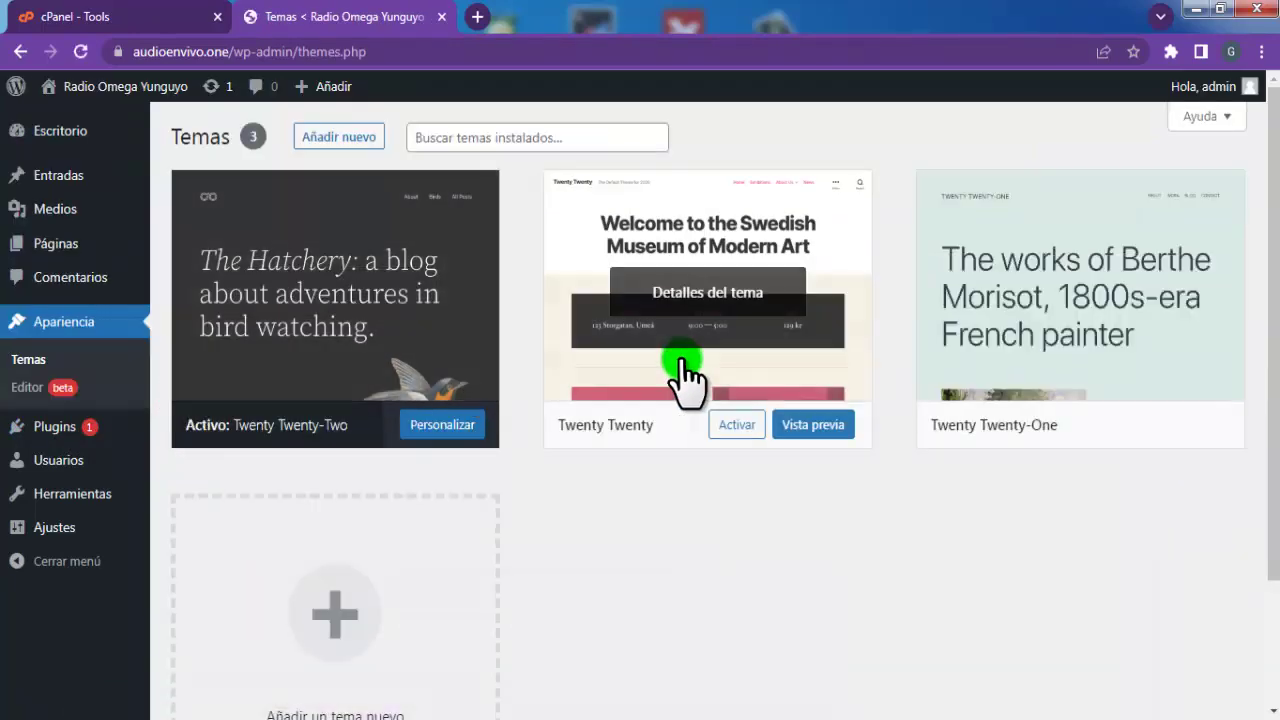
pyautogui.scroll(-2, 683, 375)
pyautogui.scroll(2, 681, 377)
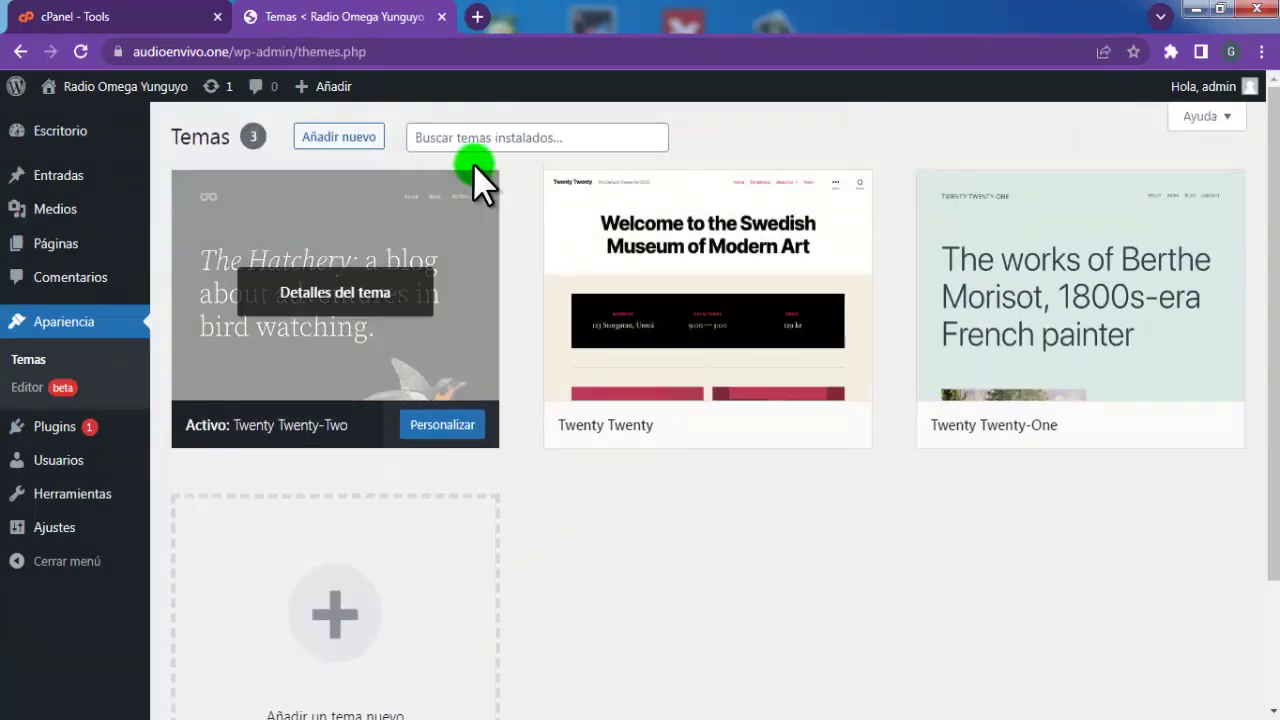
pyautogui.click(457, 137)
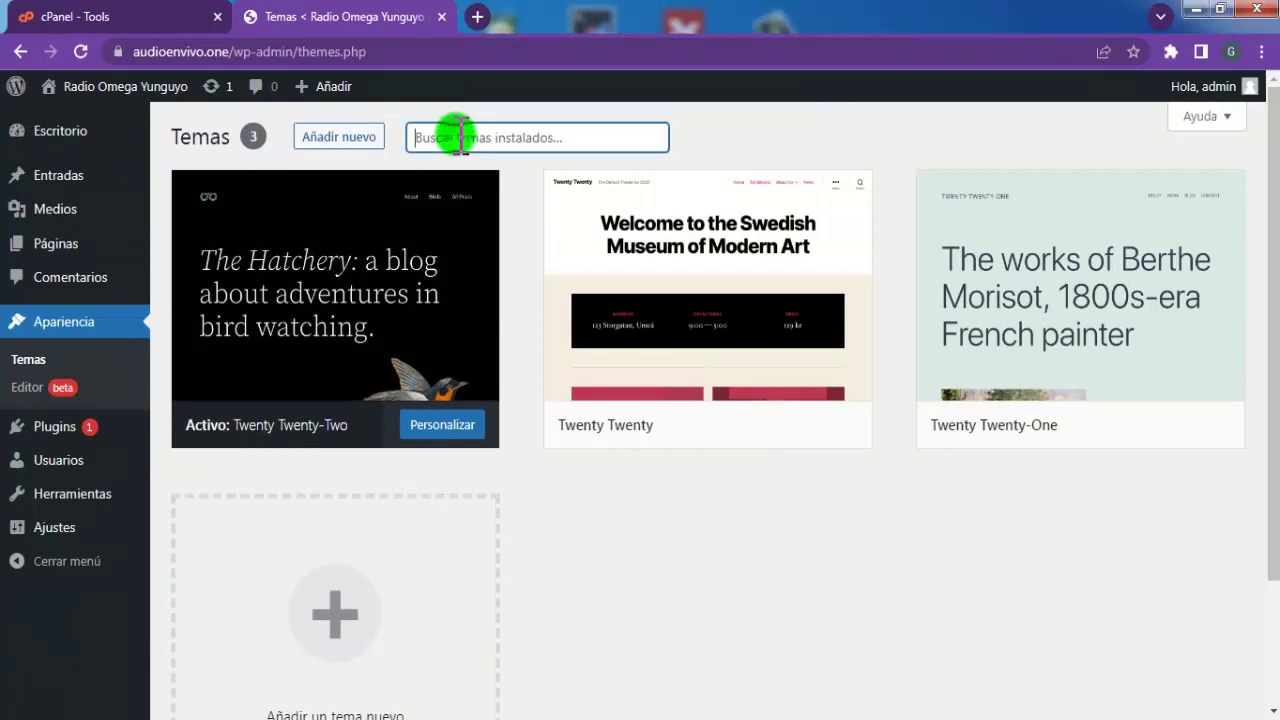
# Browse the Añadir temas catalogue, check Favoritos, and settle on the Recientes list of 9830 themes
pyautogui.click(343, 137)
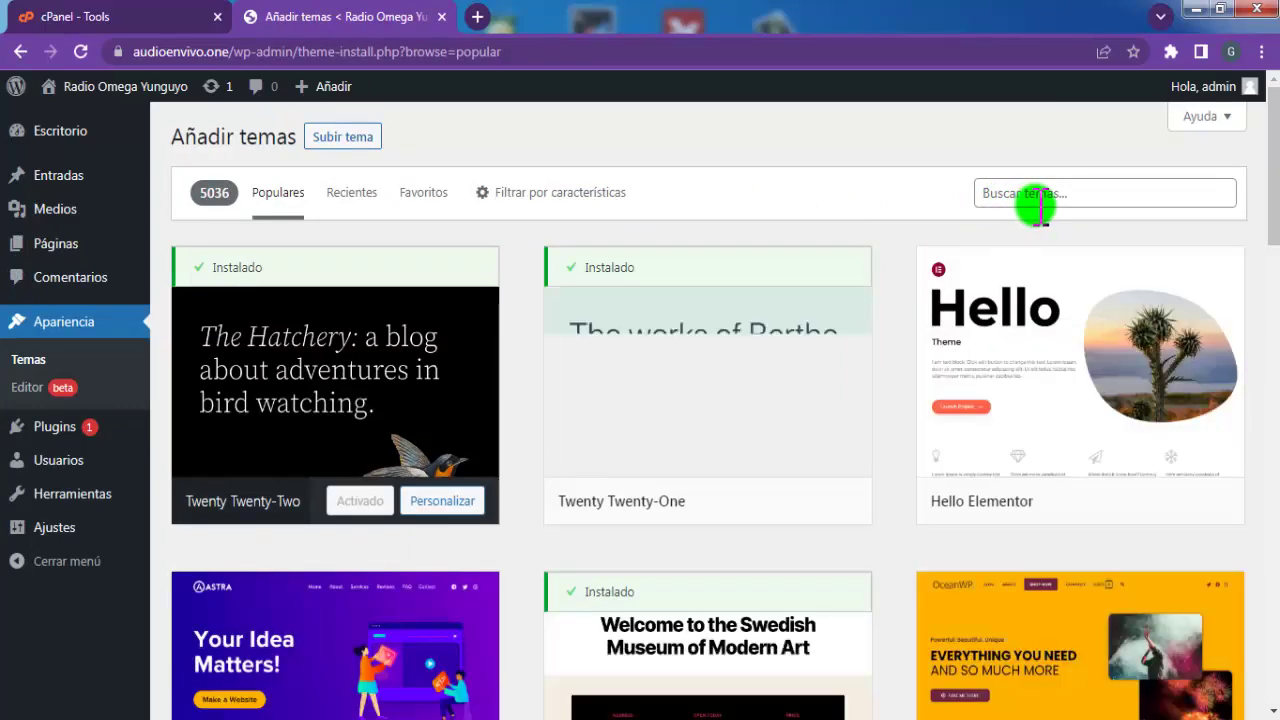
pyautogui.scroll(-5, 957, 371)
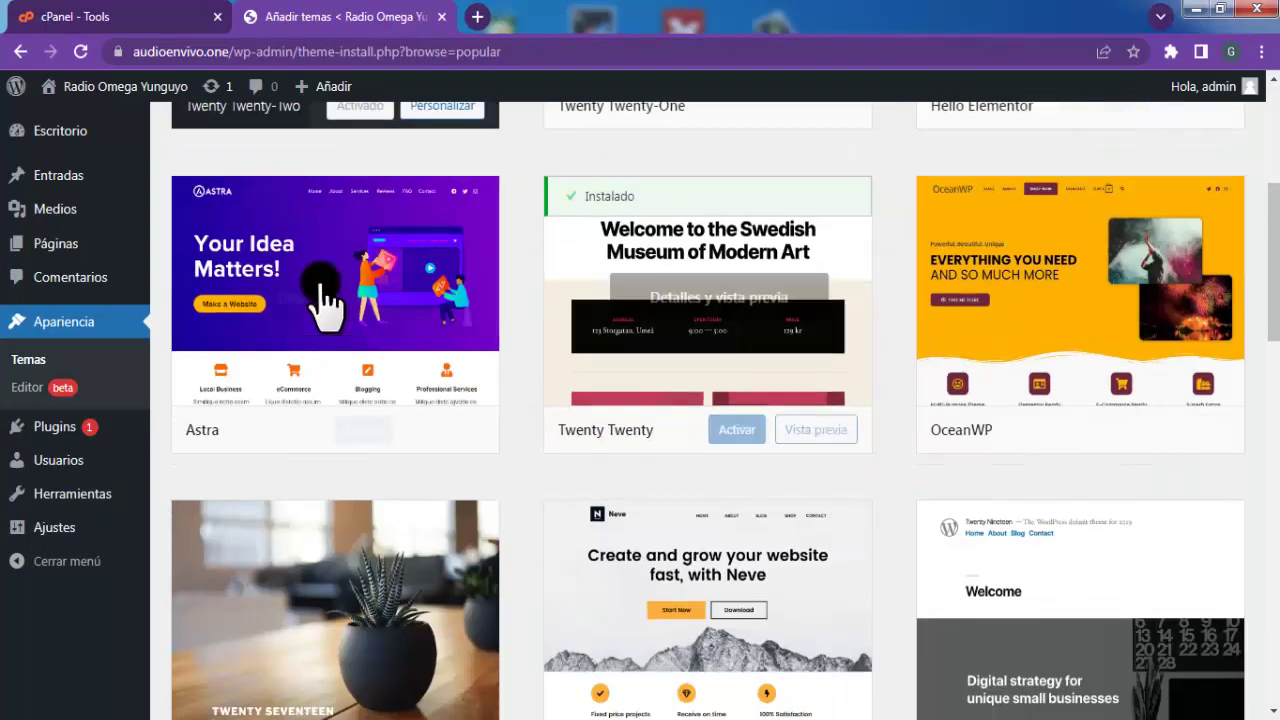
pyautogui.scroll(5, 957, 397)
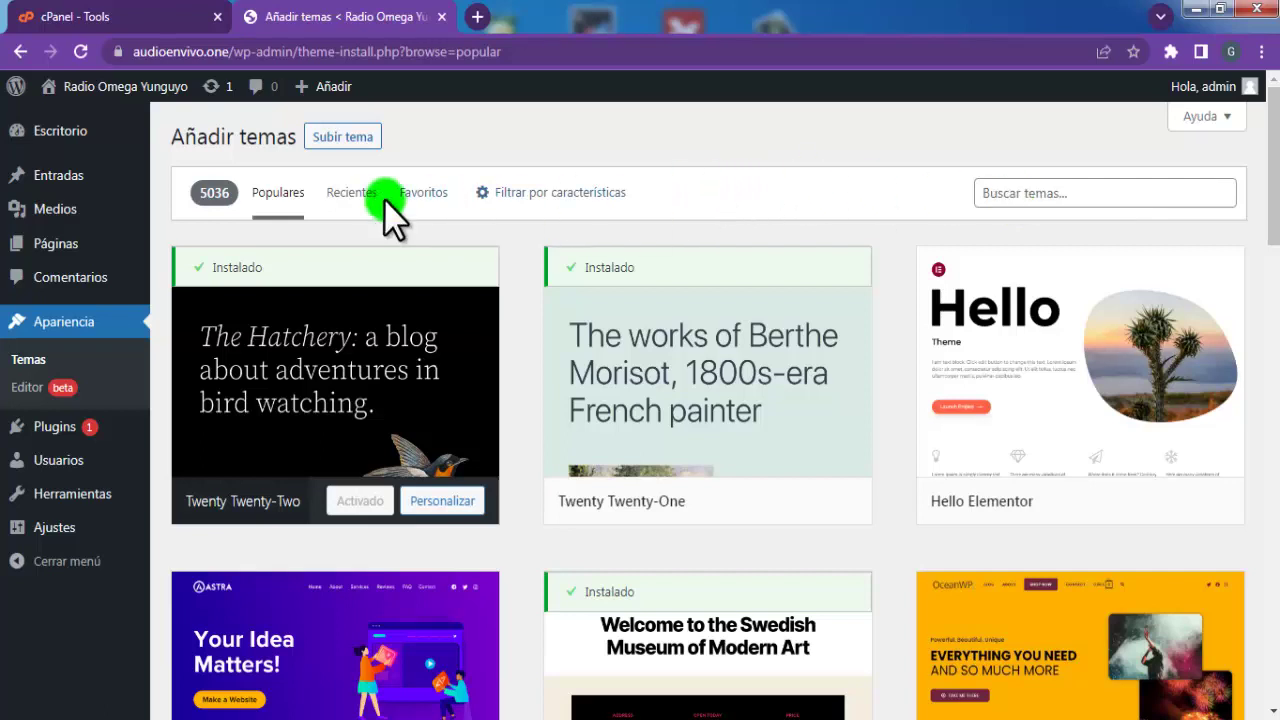
pyautogui.click(351, 192)
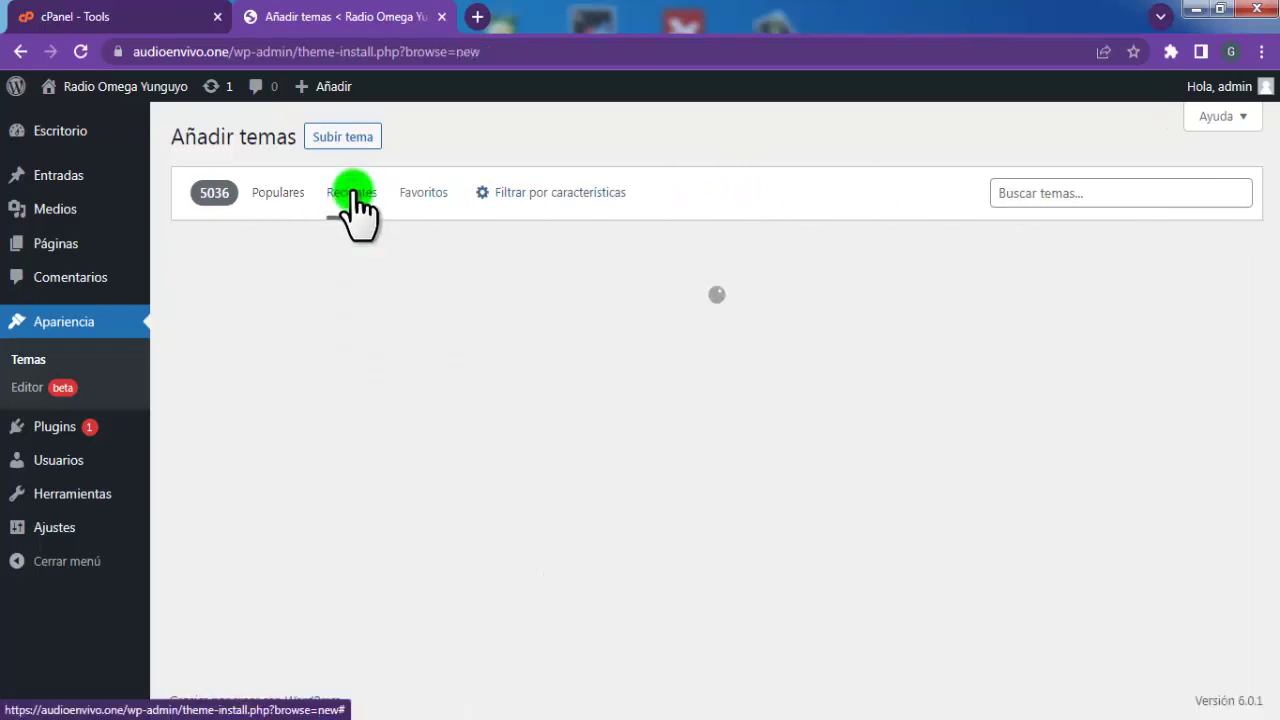
pyautogui.moveTo(400, 294)
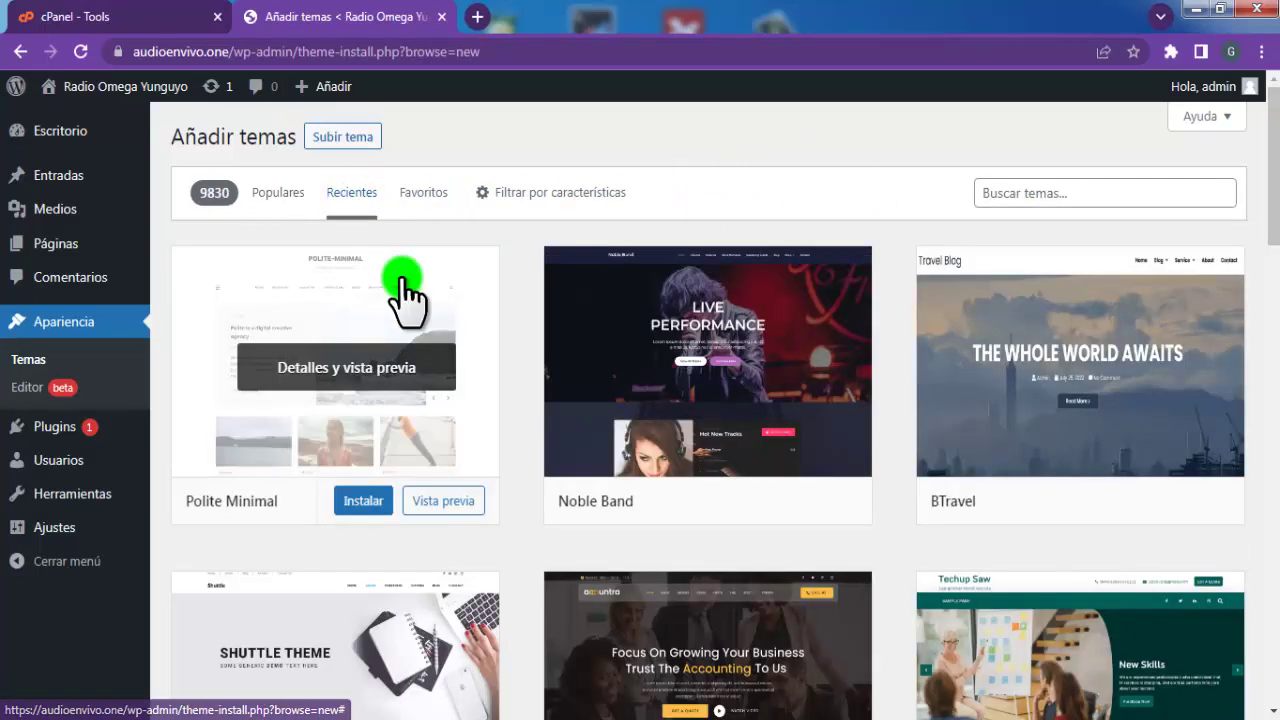
pyautogui.click(421, 193)
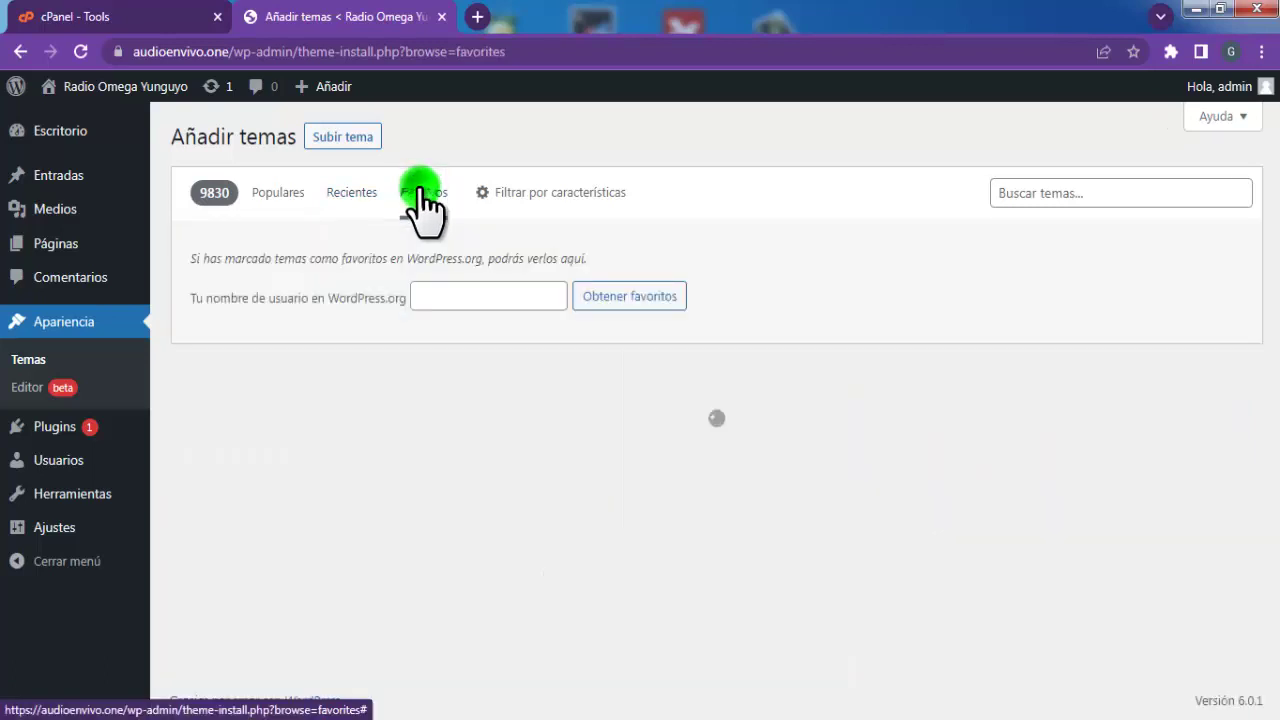
pyautogui.click(348, 198)
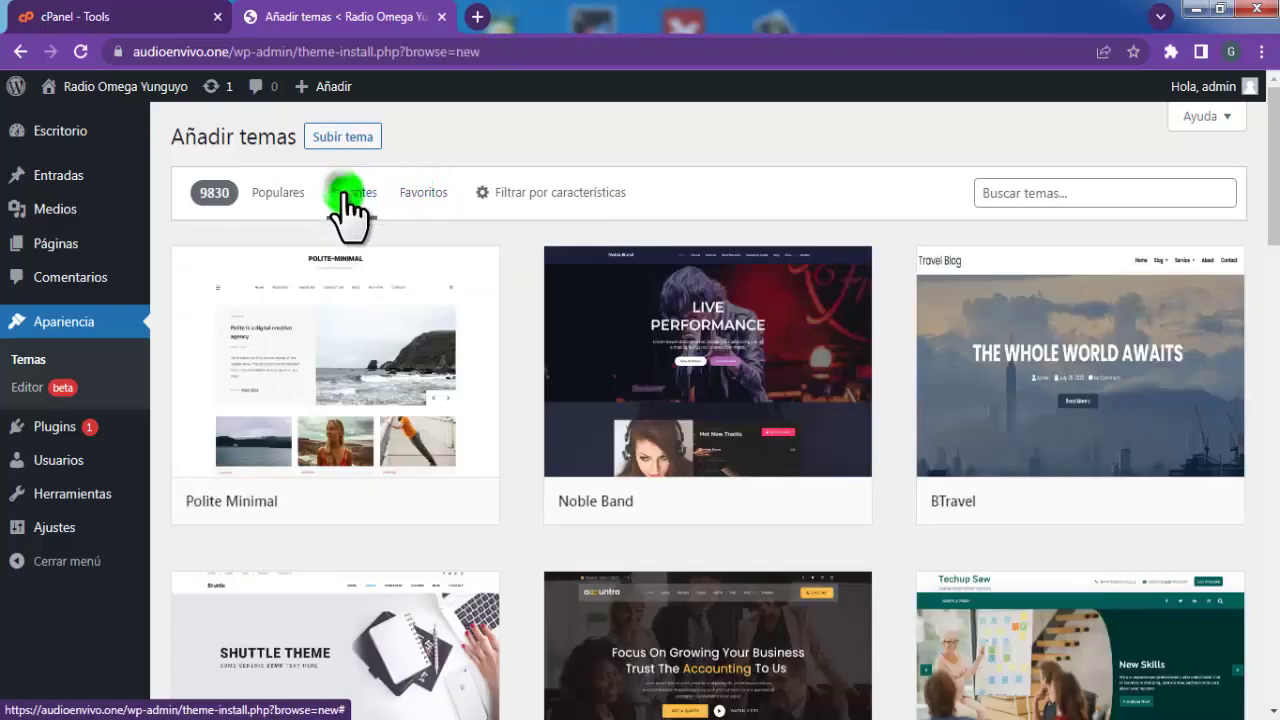
pyautogui.moveTo(734, 409)
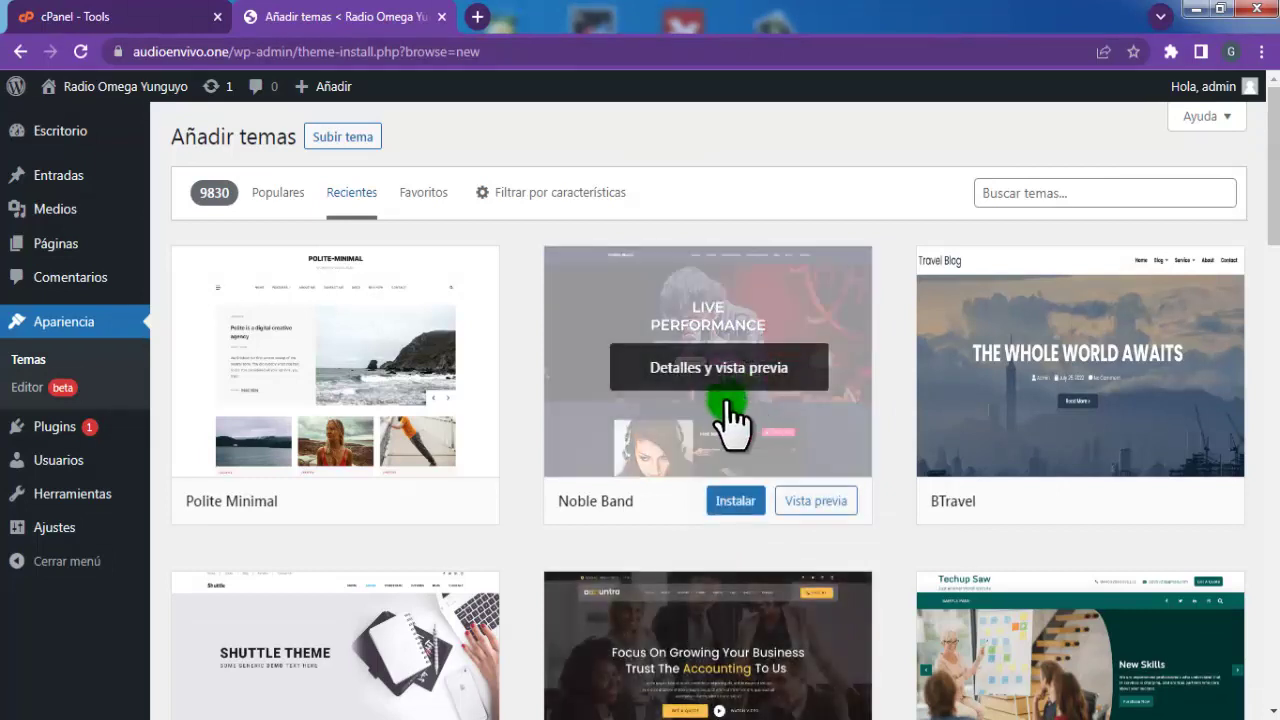